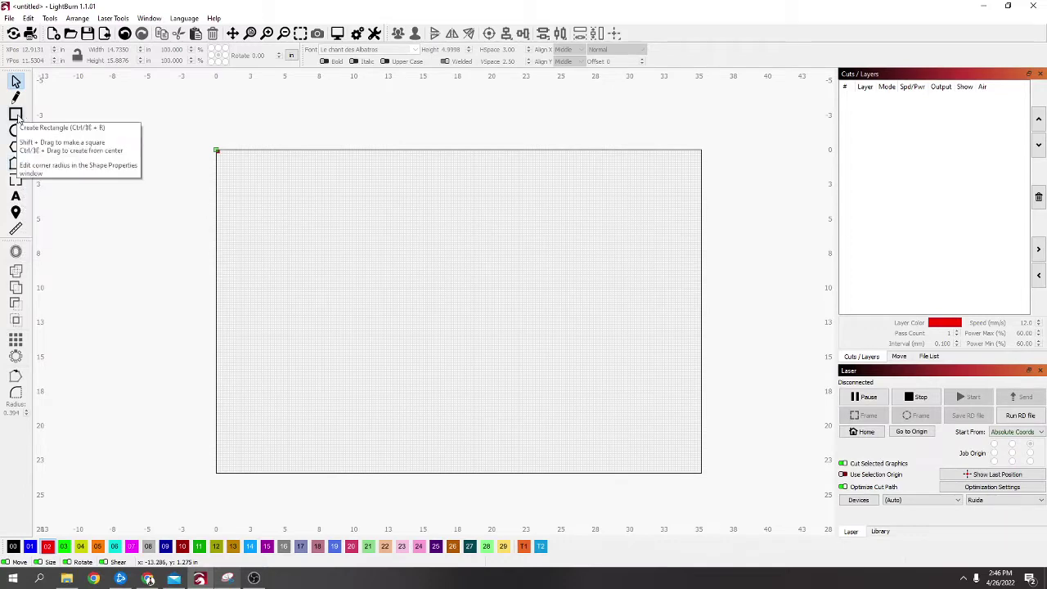
Draw a small square and set the layer mode to Line
left_click(16, 115)
left_click_drag(269, 188, 322, 247)
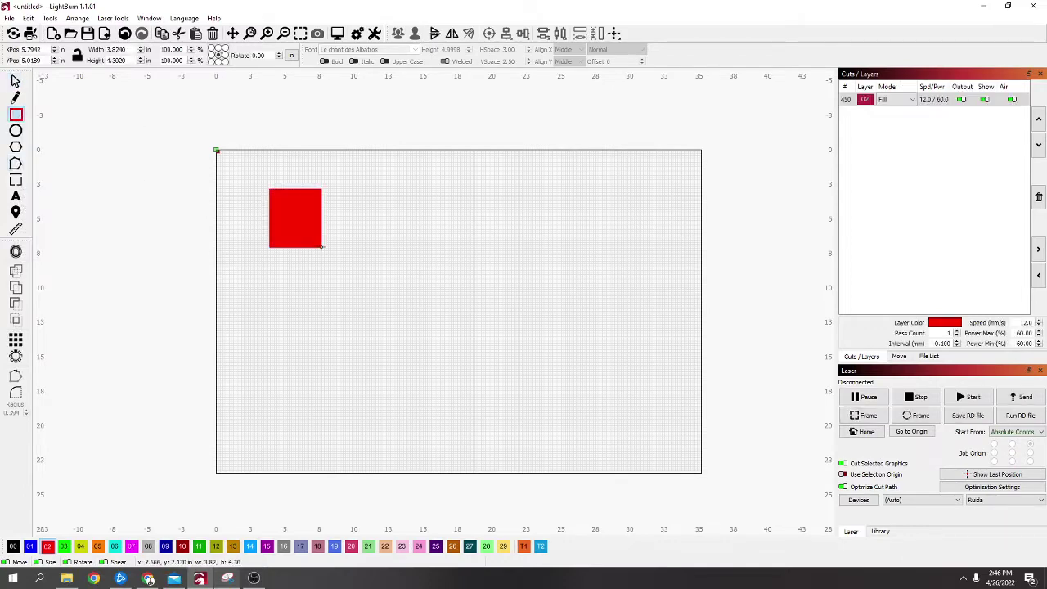
left_click(904, 100)
left_click(887, 110)
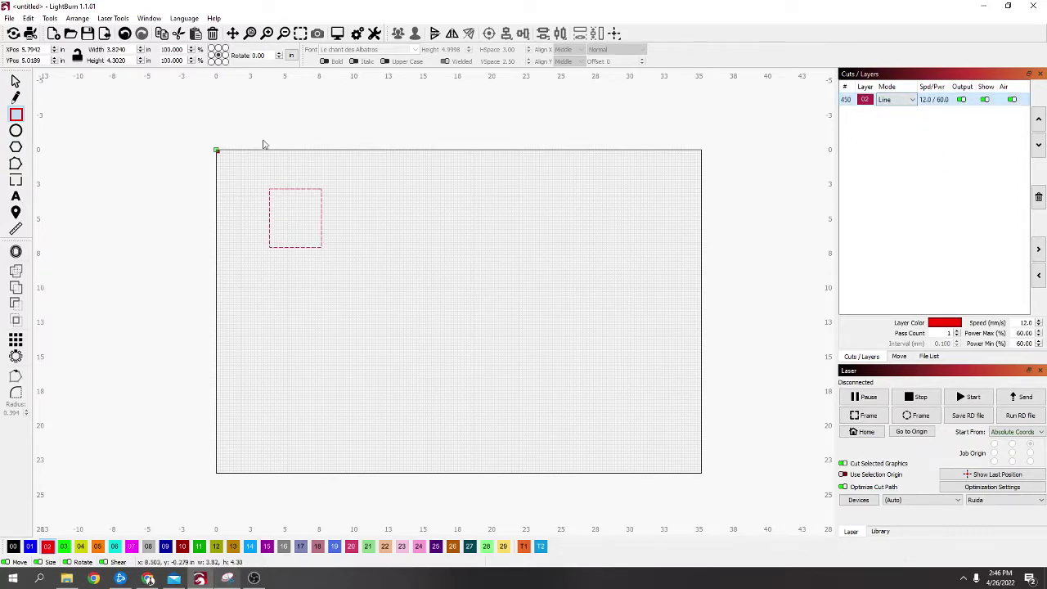
Draw a circle beside the square
left_click(15, 131)
left_click_drag(339, 190, 401, 251)
left_click(15, 97)
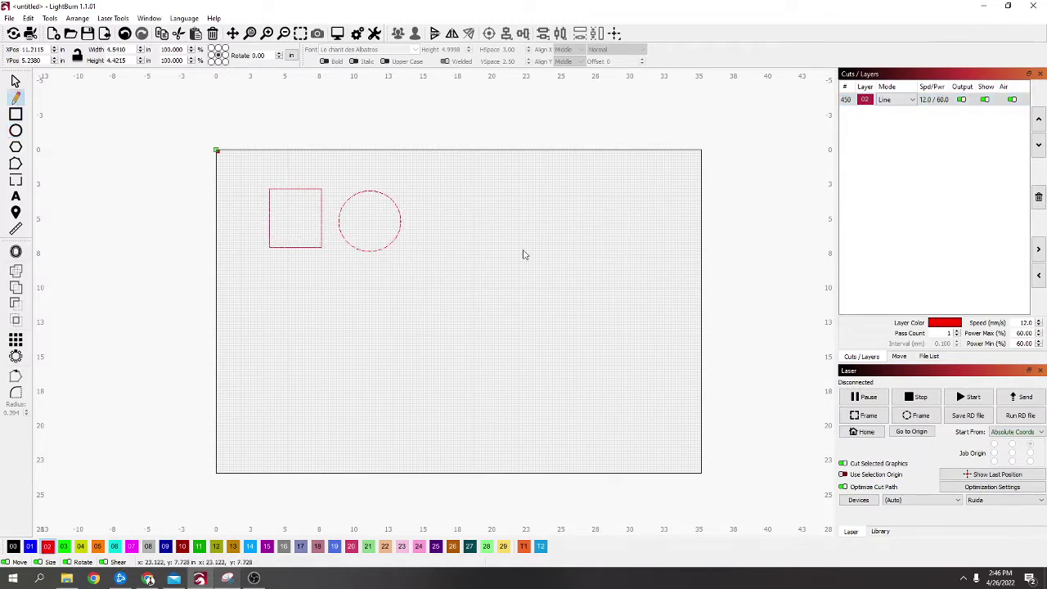
Draw an S-curve right of the circle and drag its nodes to close it into a blob
left_click(441, 193)
left_click(477, 237)
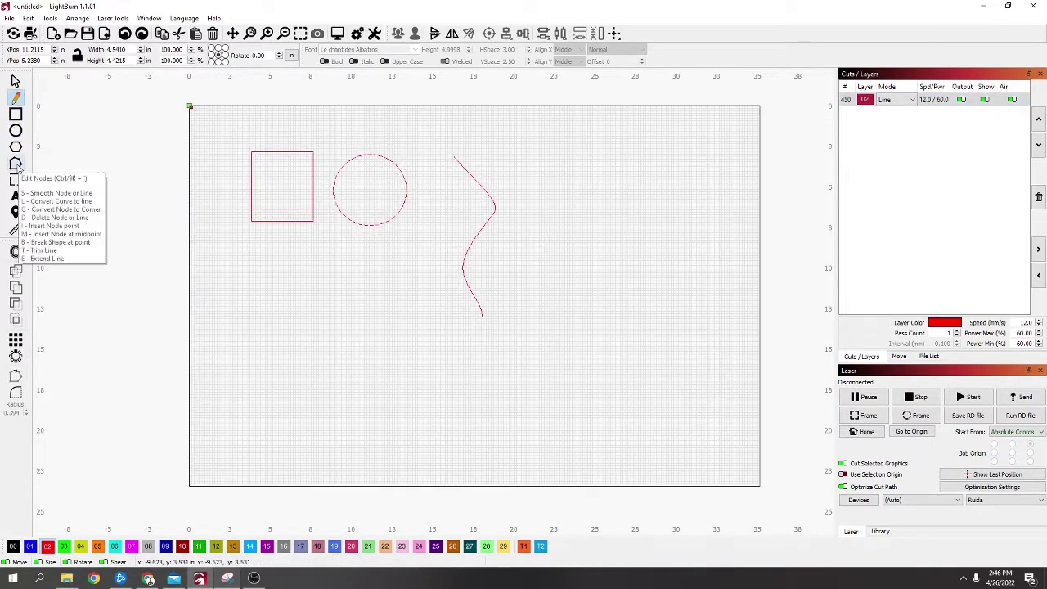
left_click(15, 164)
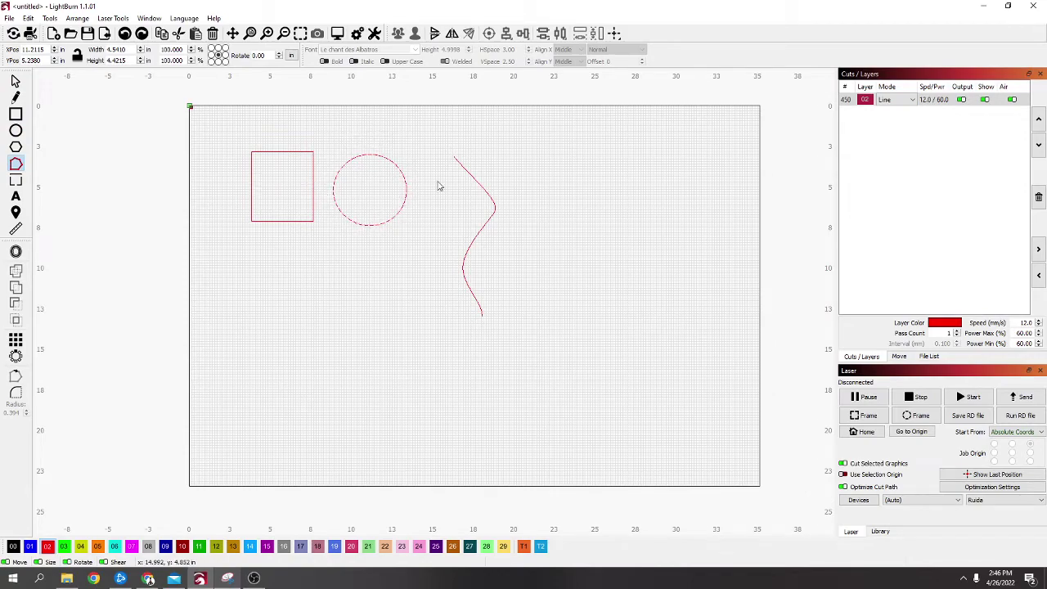
double_click(464, 171)
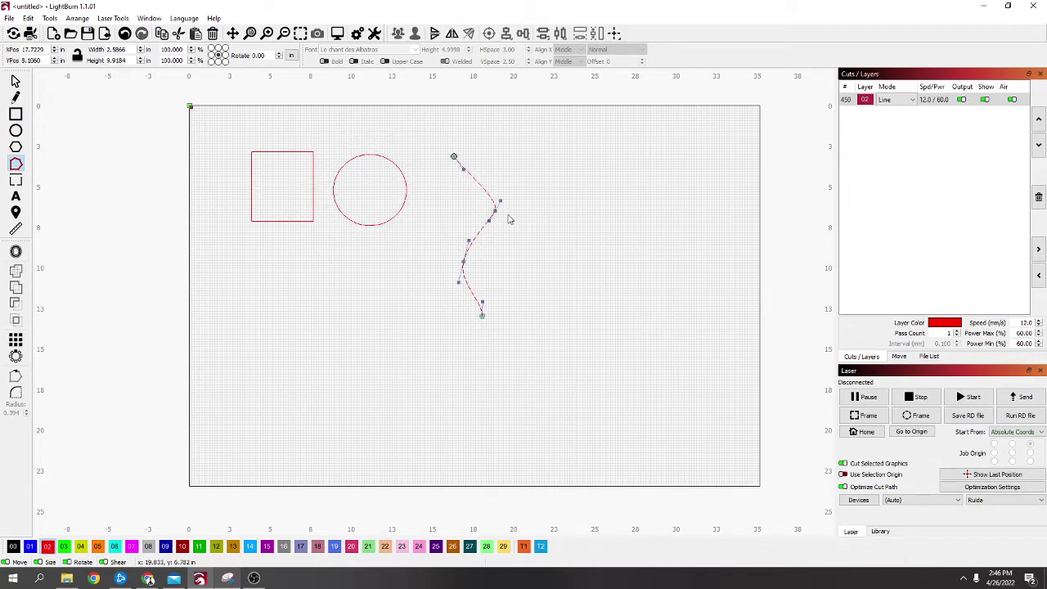
scroll(507, 219, "up", 2)
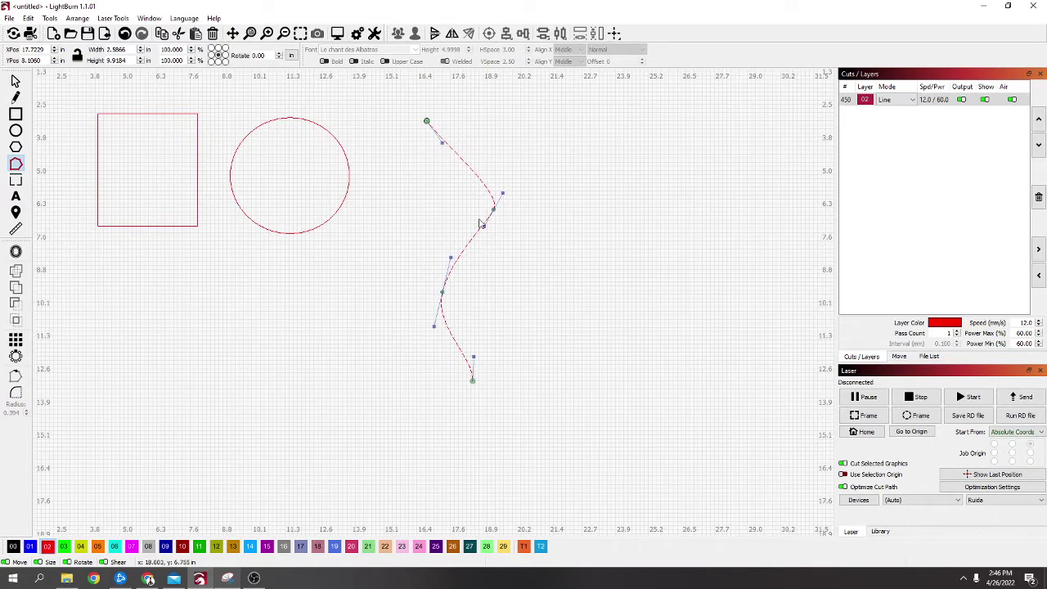
left_click_drag(473, 378, 541, 391)
left_click_drag(548, 307, 590, 244)
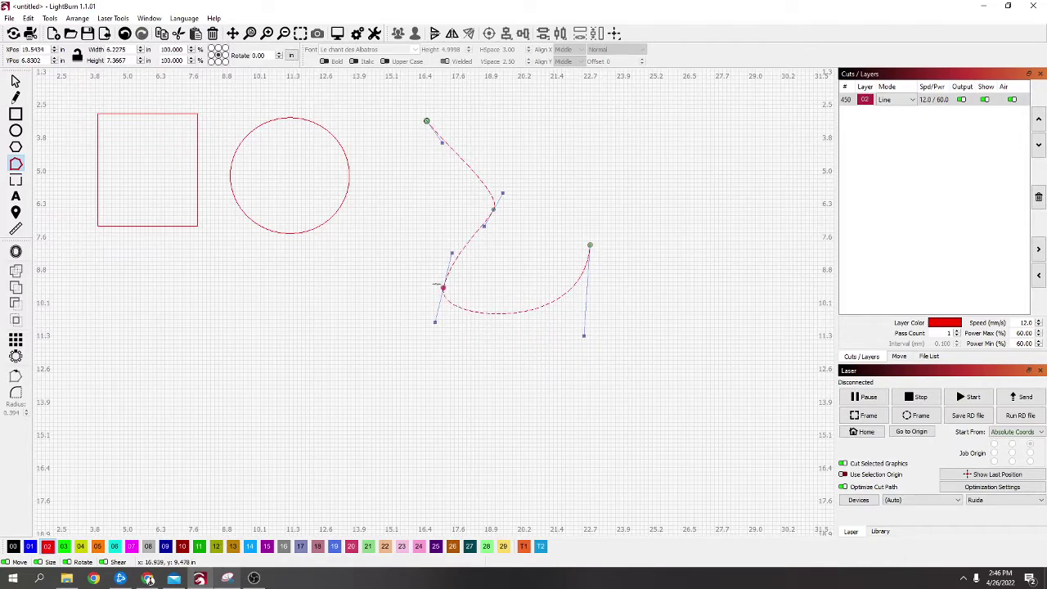
left_click_drag(435, 284, 404, 274)
left_click_drag(427, 121, 594, 198)
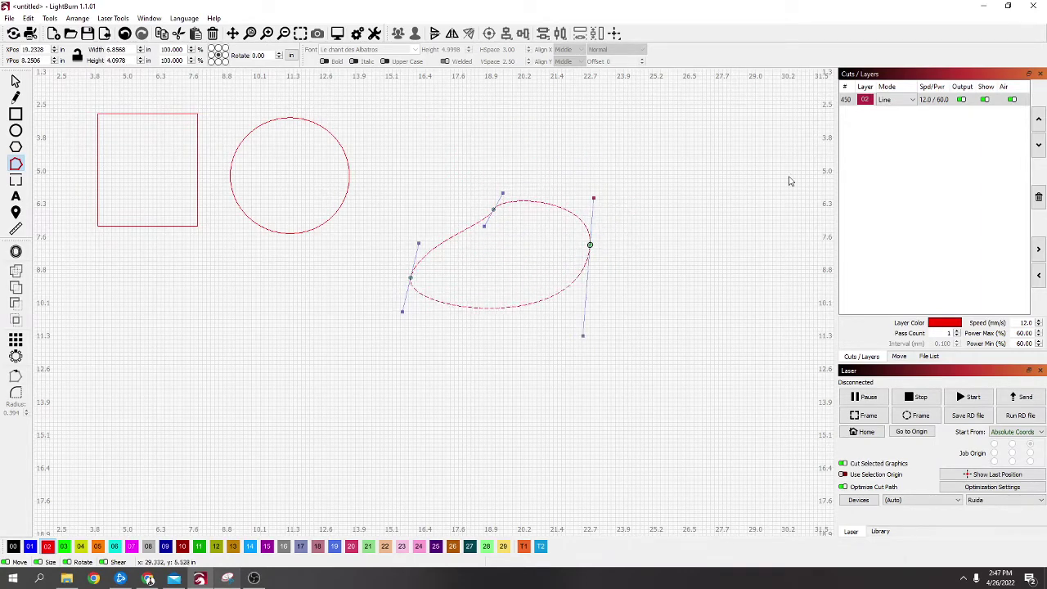
Preview the layer in Fill mode, then return it to Line mode
left_click(900, 99)
left_click(900, 122)
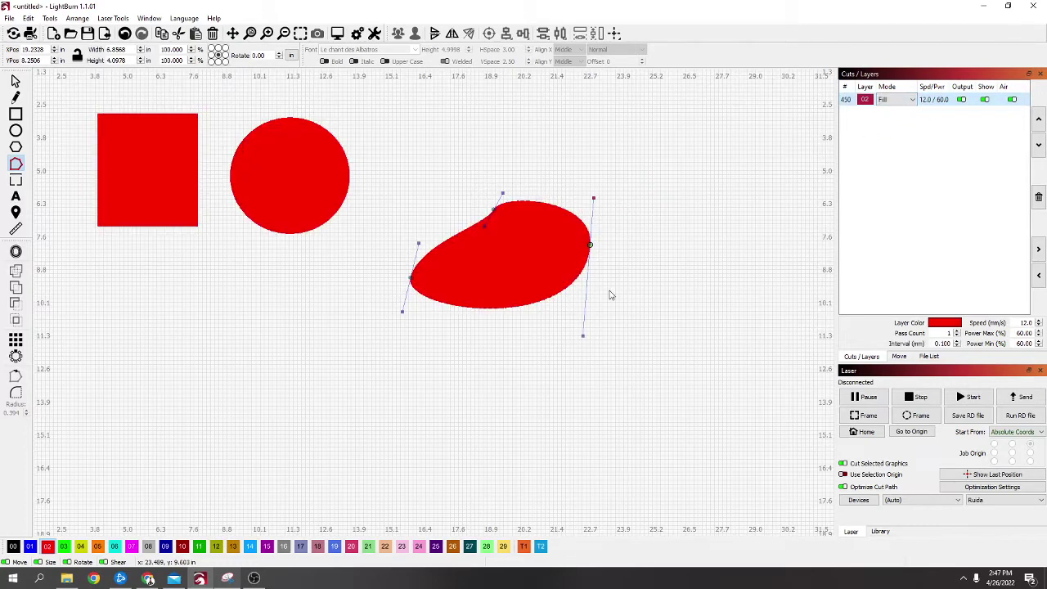
left_click(900, 99)
left_click(883, 112)
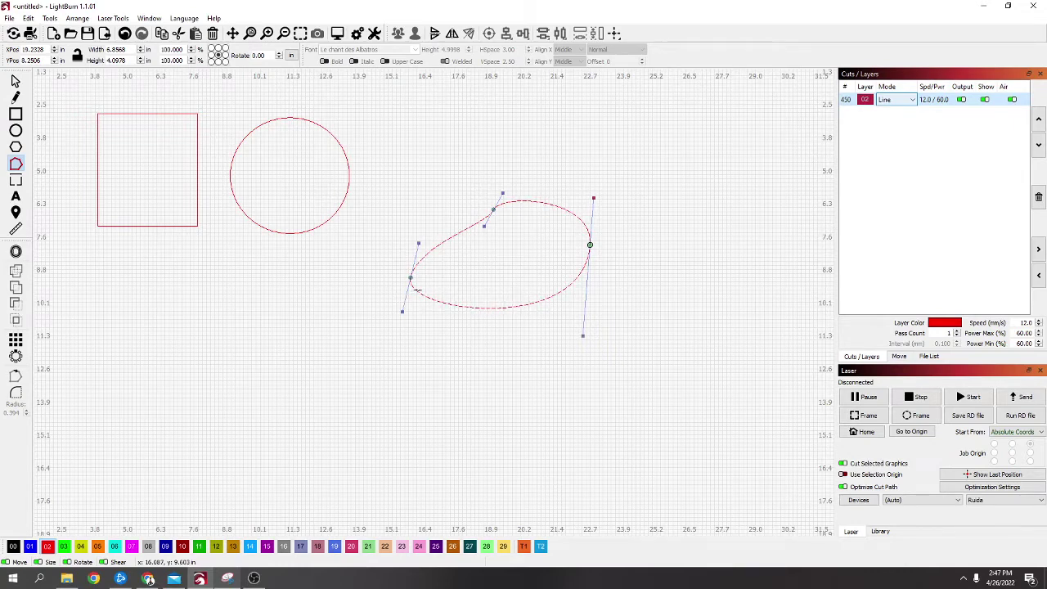
Straighten two segments (L), smooth the top and right nodes (S), and bulge the sides into a teardrop
key("l")
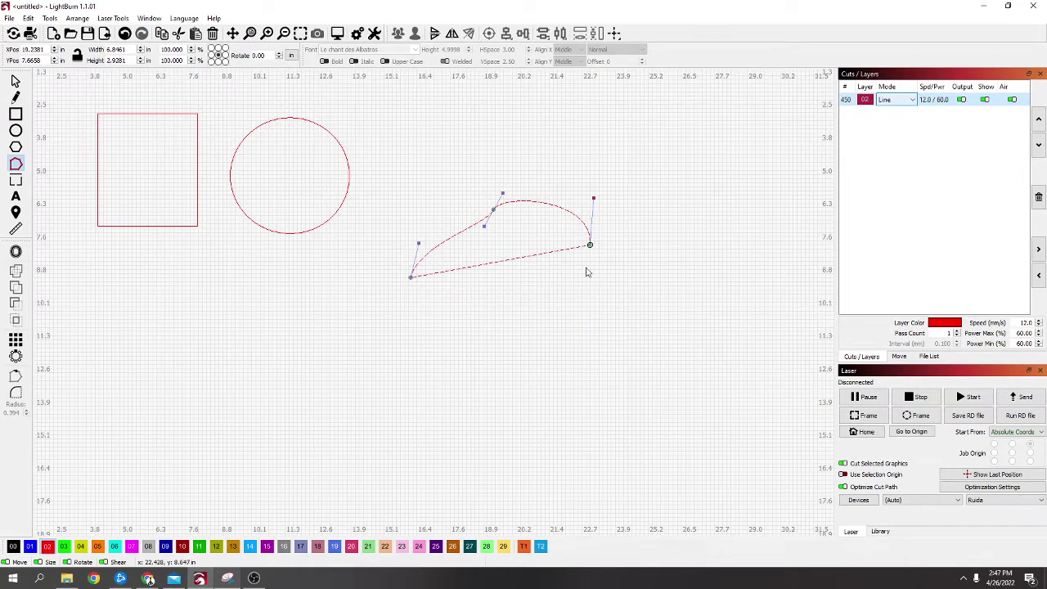
key("l")
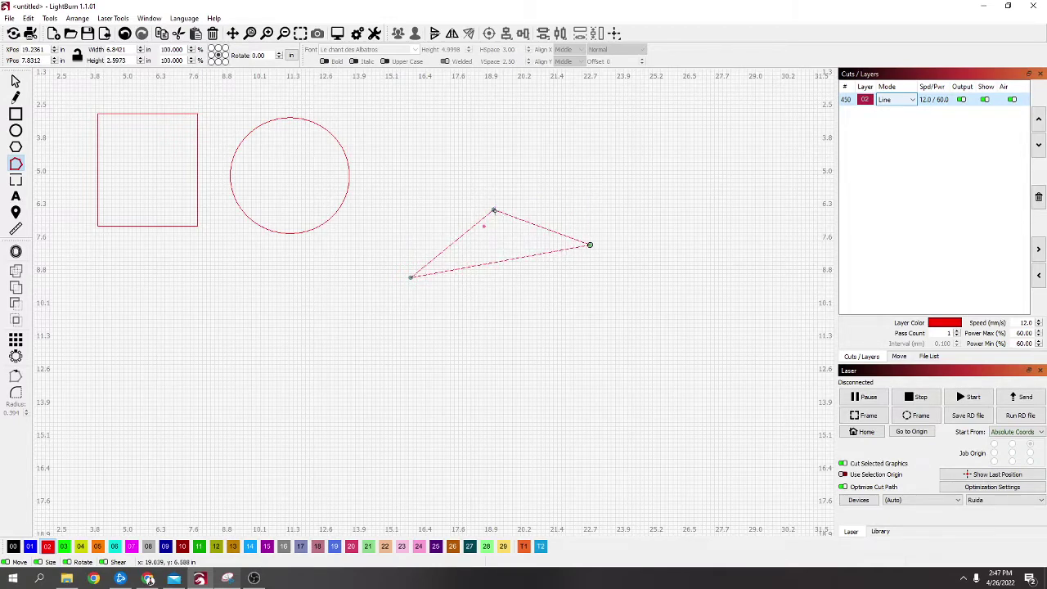
key("s")
key("s")
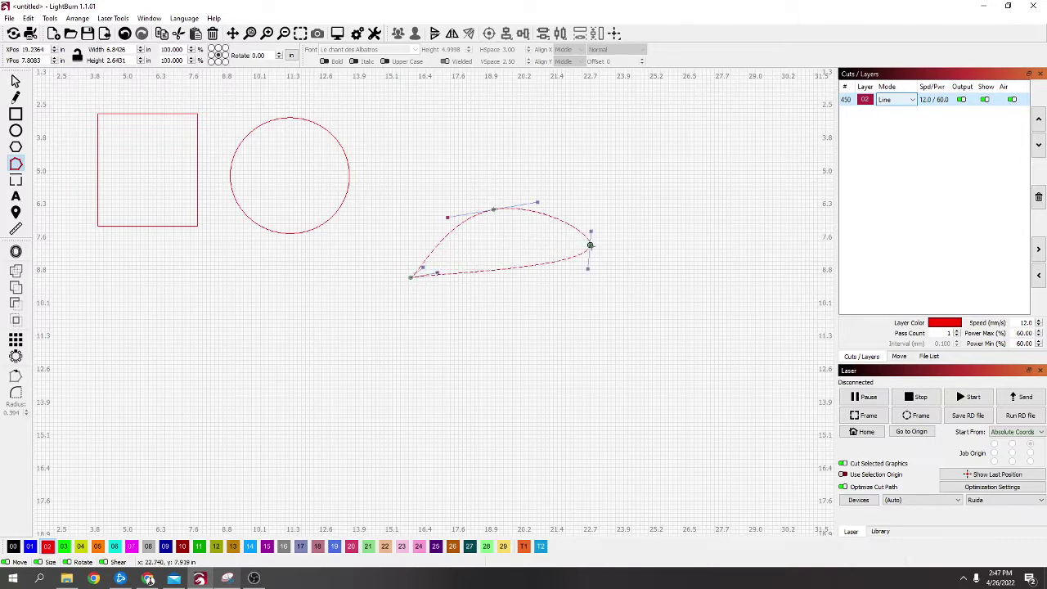
key("s")
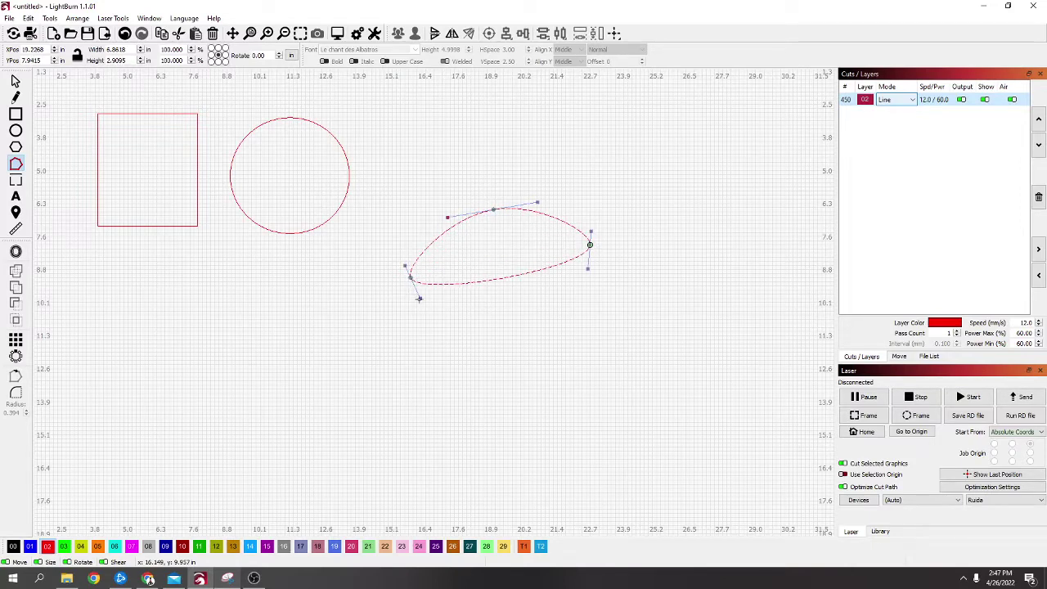
left_click_drag(419, 298, 484, 365)
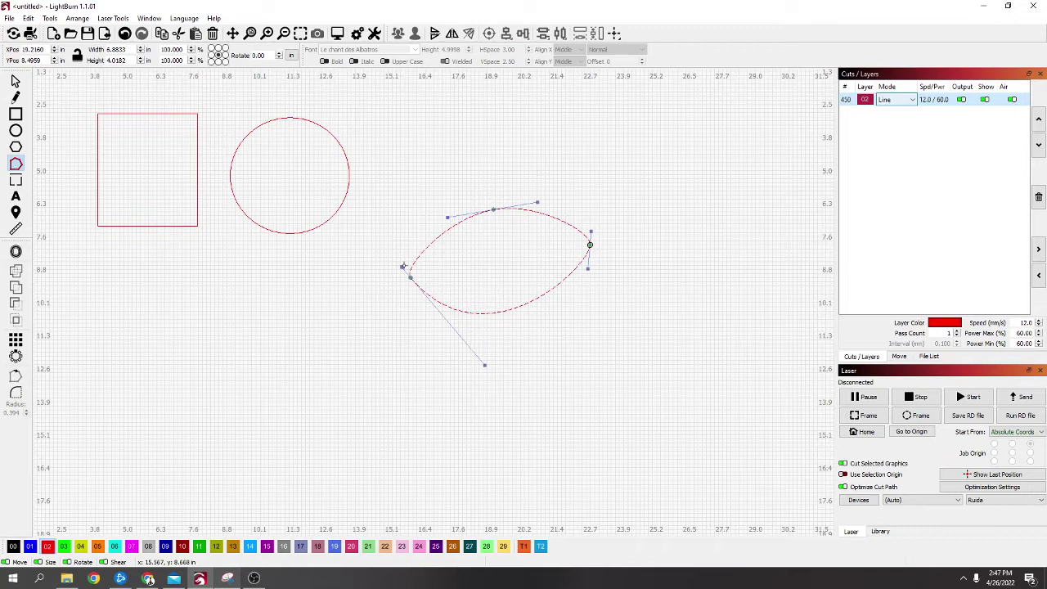
left_click_drag(402, 266, 381, 209)
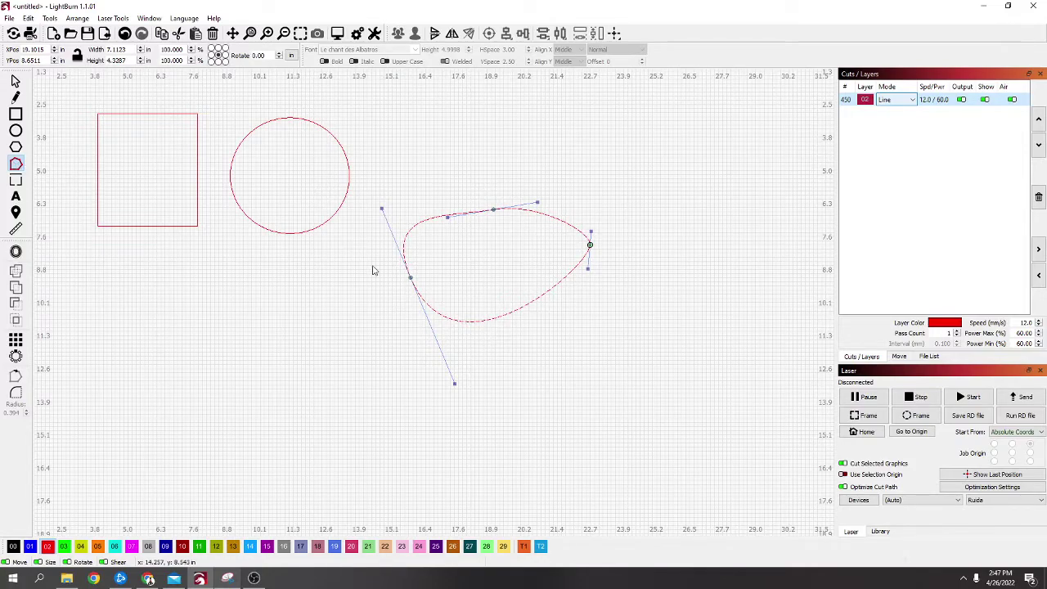
scroll(449, 285, "down", 1)
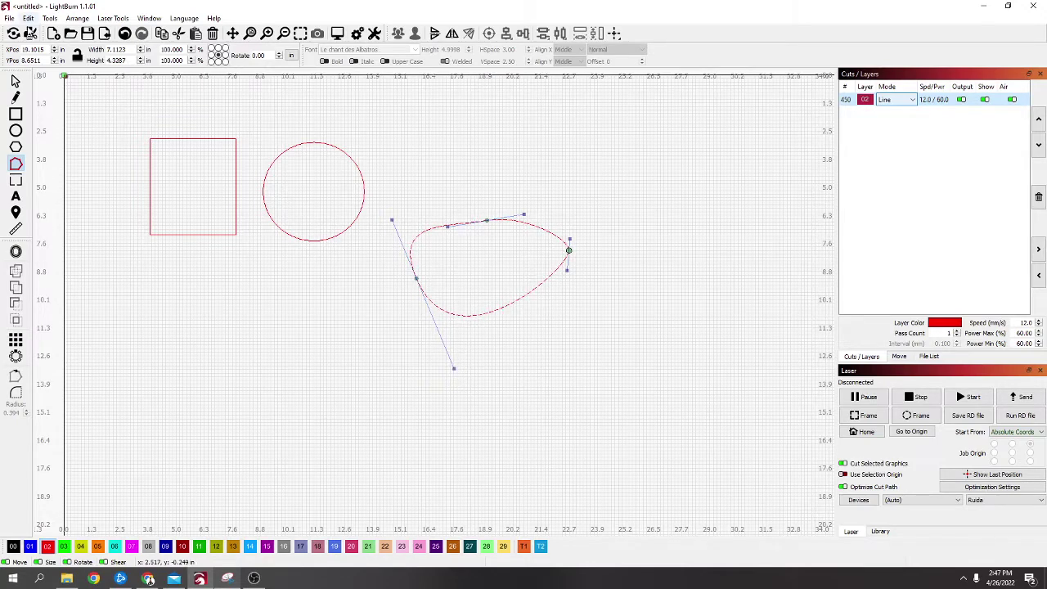
Select the square and circle together and convert both to paths
left_click(16, 81)
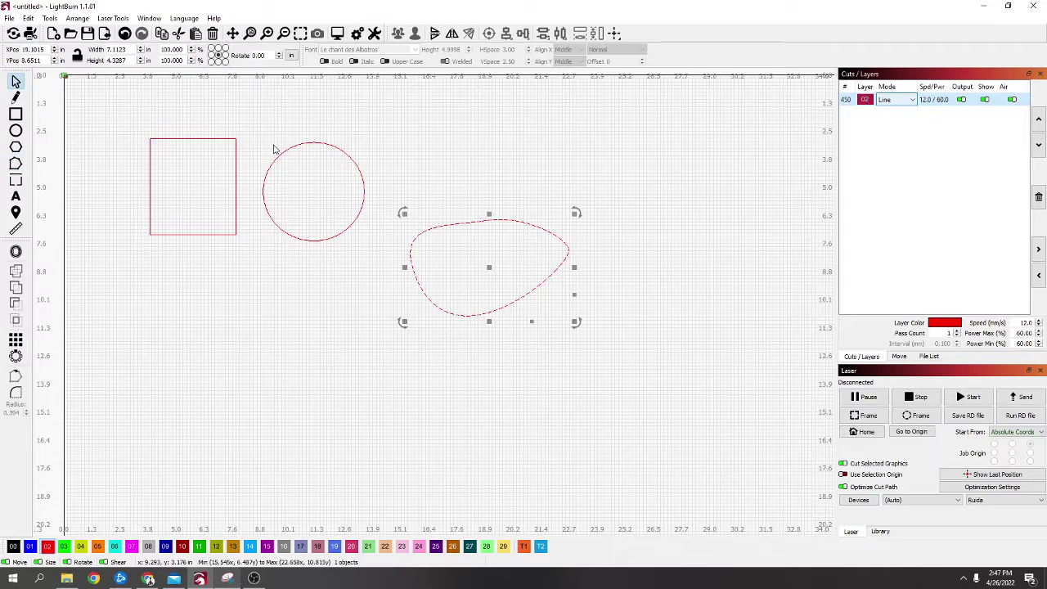
left_click_drag(298, 120, 225, 195)
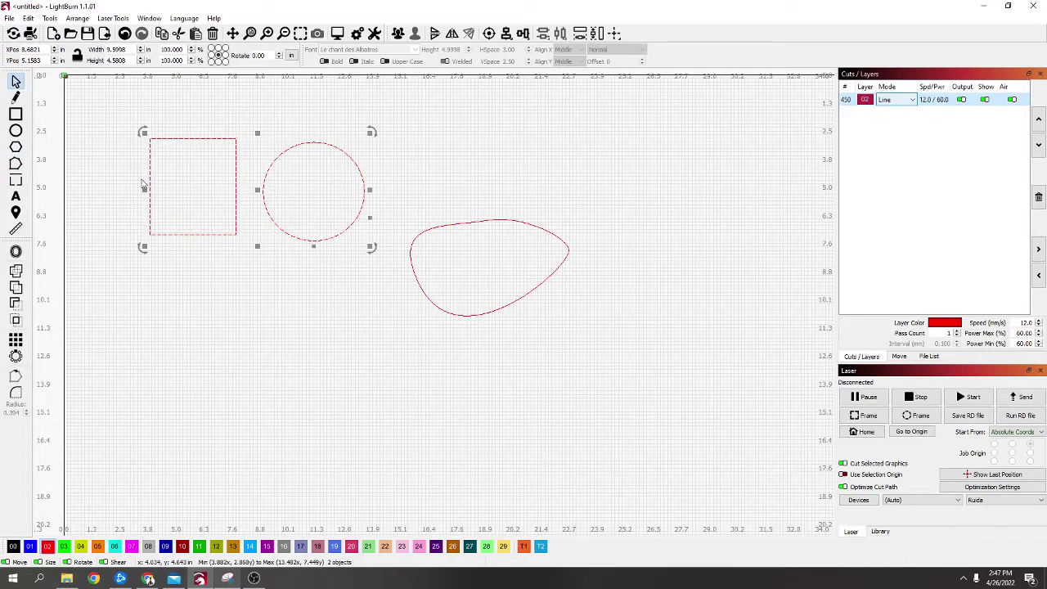
right_click(263, 189)
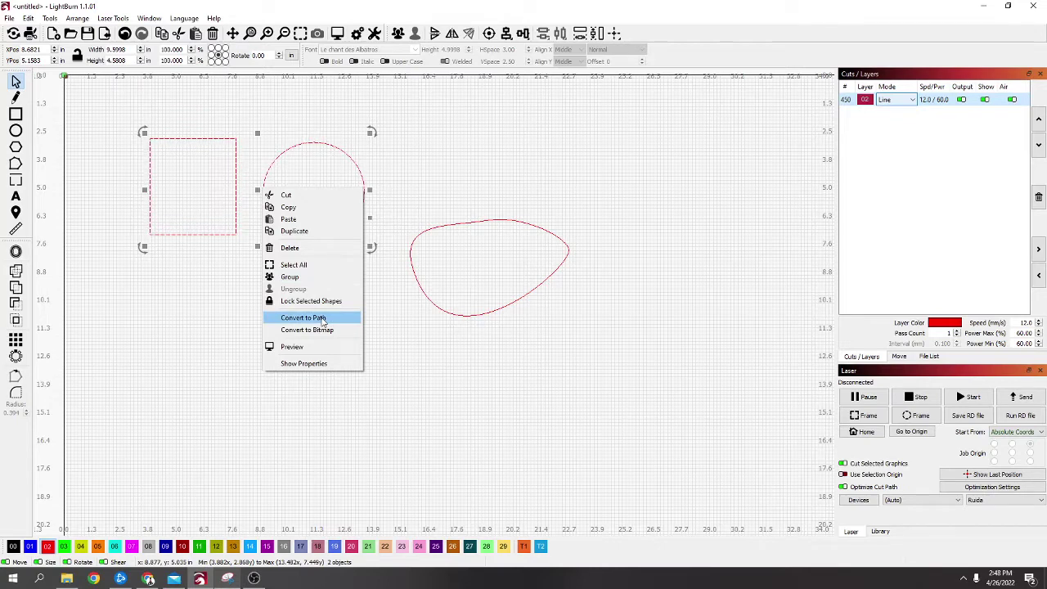
left_click(323, 320)
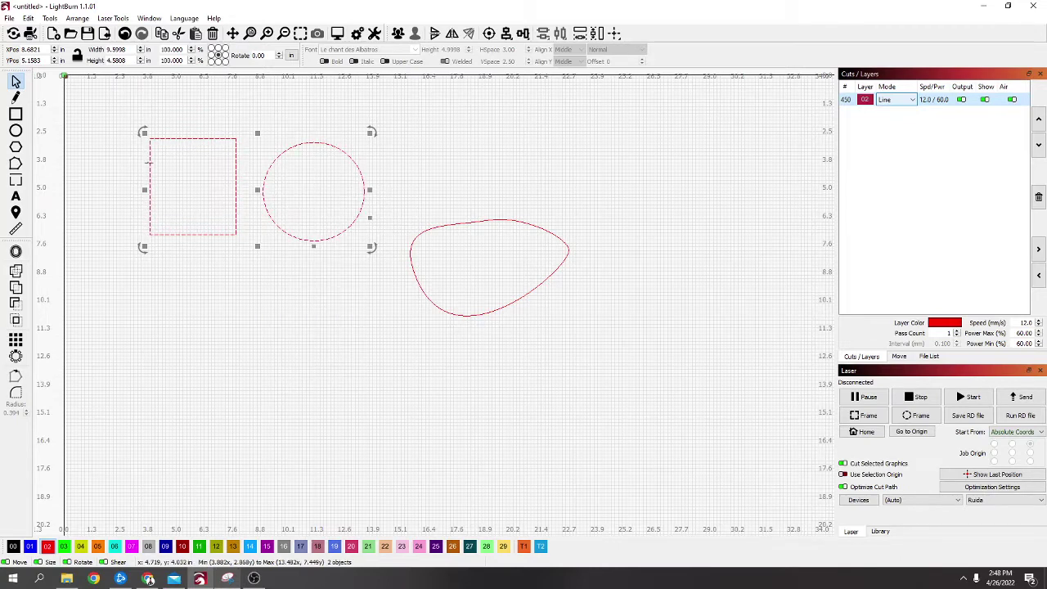
Pull the circle's top node up into an egg and smooth the square's corners into a round outline
left_click(16, 164)
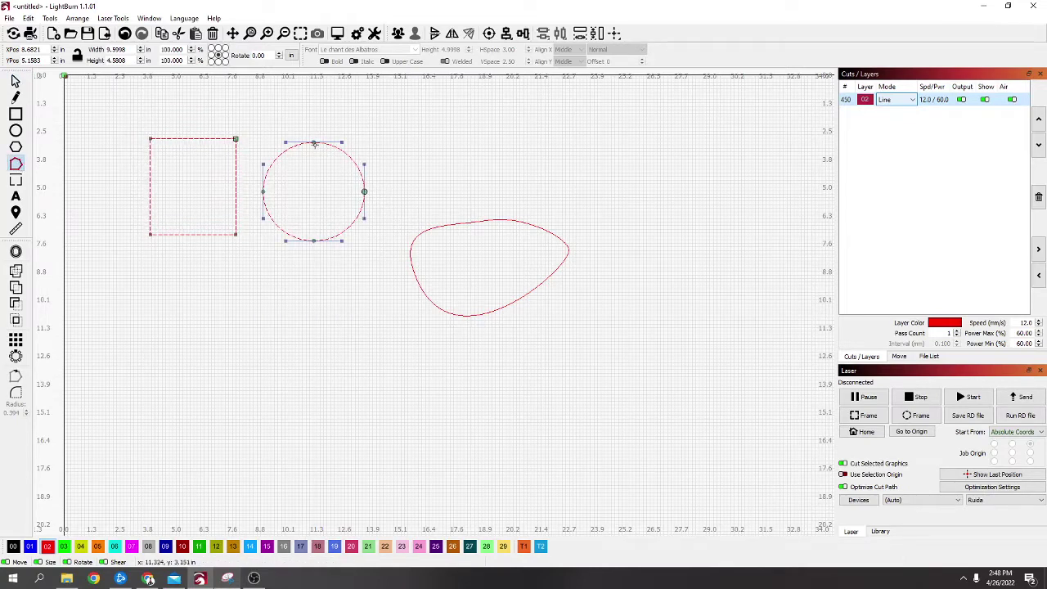
left_click_drag(312, 142, 313, 110)
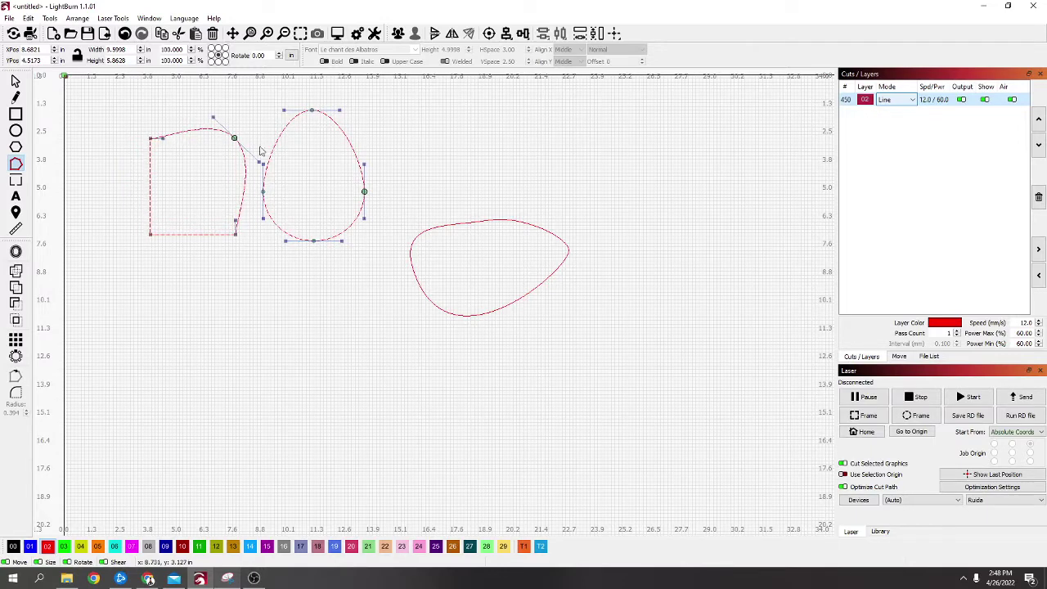
key("s")
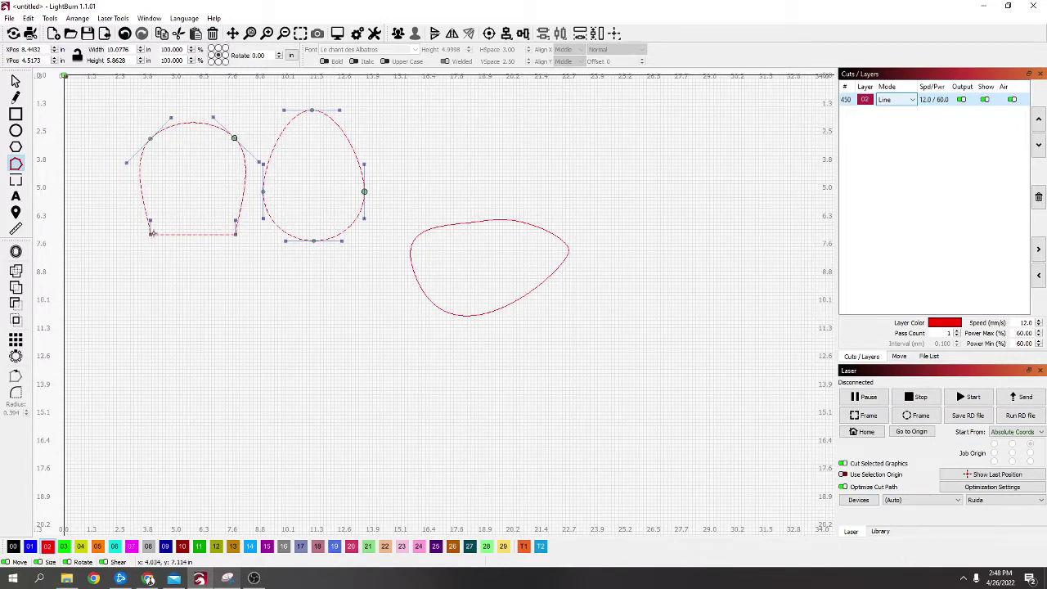
key("s")
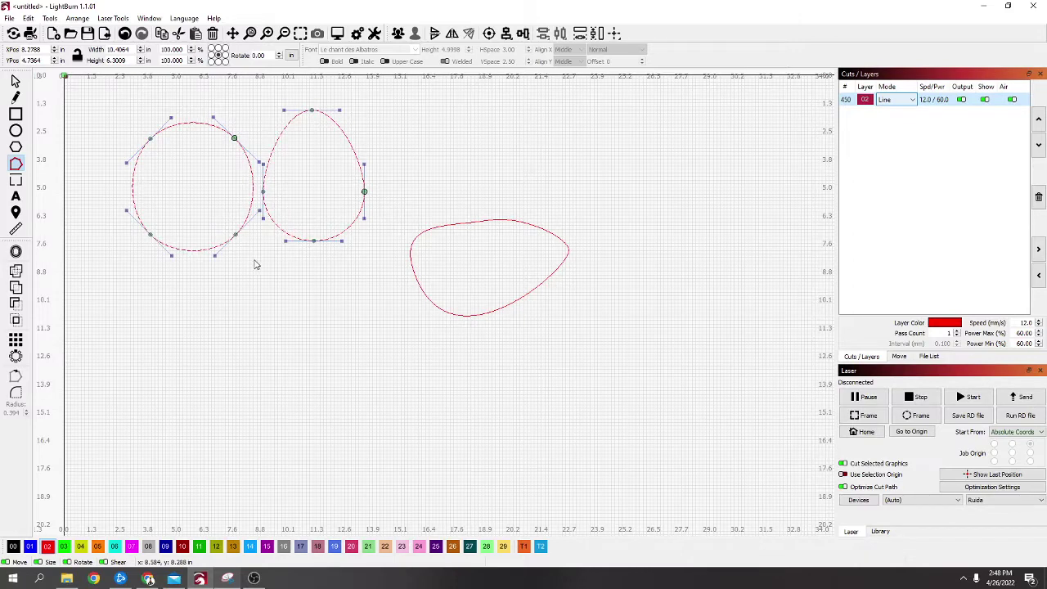
mouse_move(214, 255)
left_mouse_down()
mouse_move(187, 245)
mouse_move(129, 292)
mouse_move(229, 269)
mouse_move(204, 244)
mouse_move(214, 254)
left_mouse_up()
Add the text 'Lightburn' below the shapes
left_click(15, 197)
left_click(188, 351)
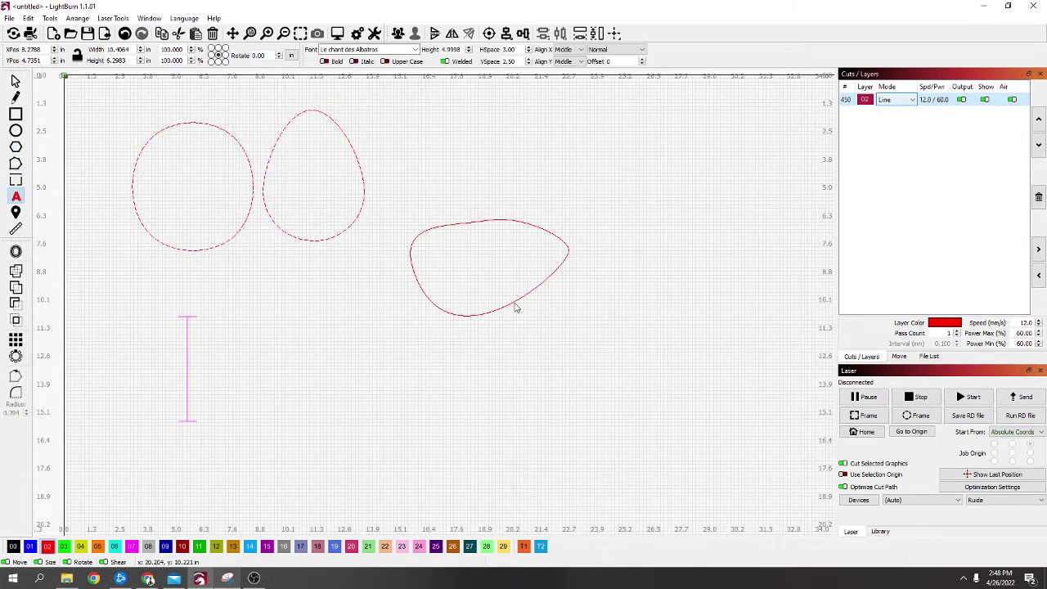
type("Lightburn")
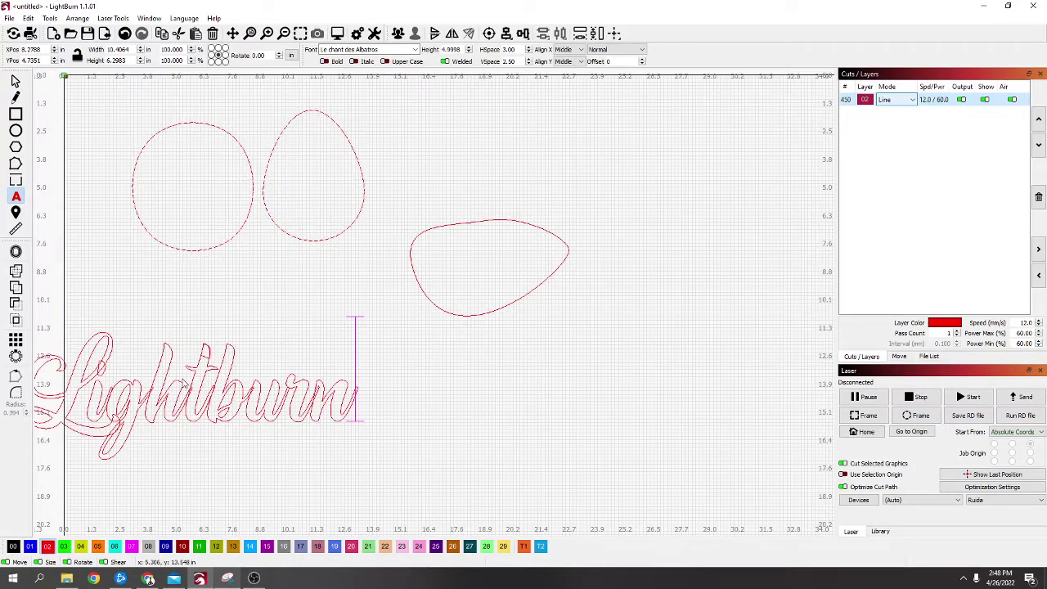
Move the Lightburn text right and down, then select it
left_click(16, 80)
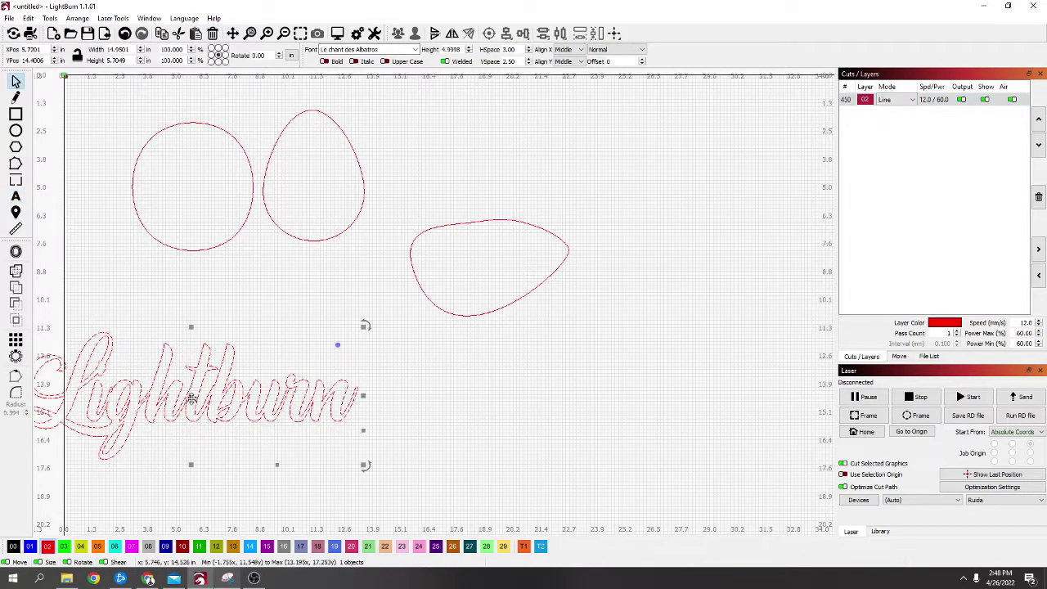
left_click_drag(206, 392, 345, 399)
scroll(344, 399, "up", 3)
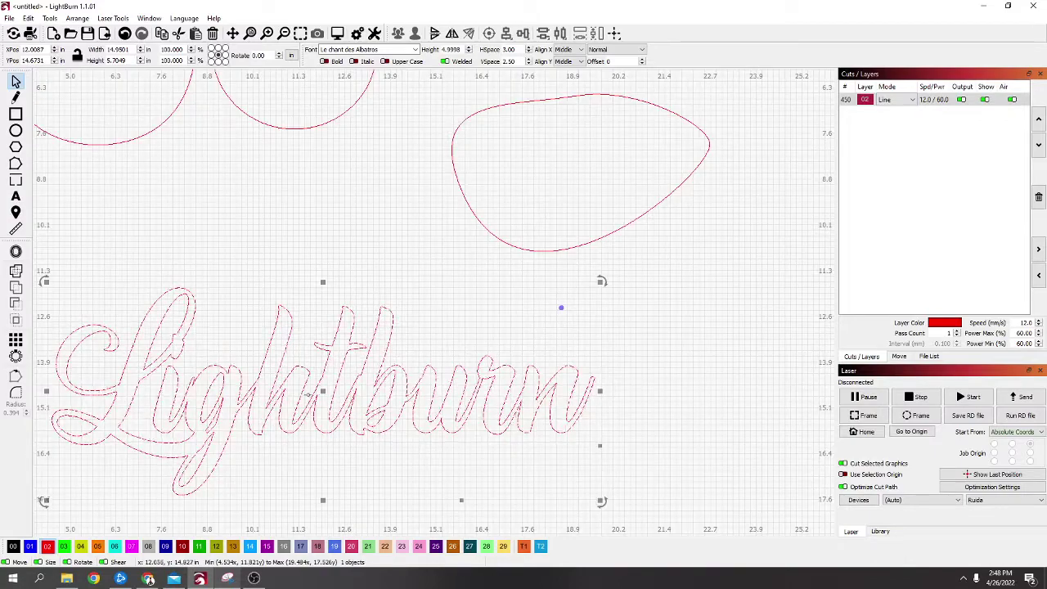
scroll(158, 391, "down", 2)
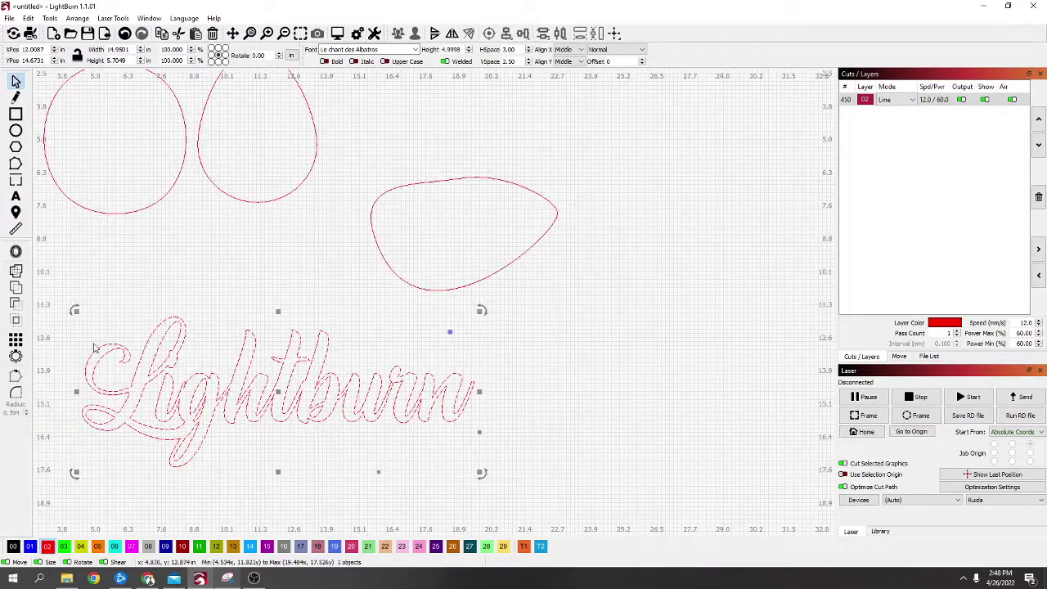
left_click(16, 163)
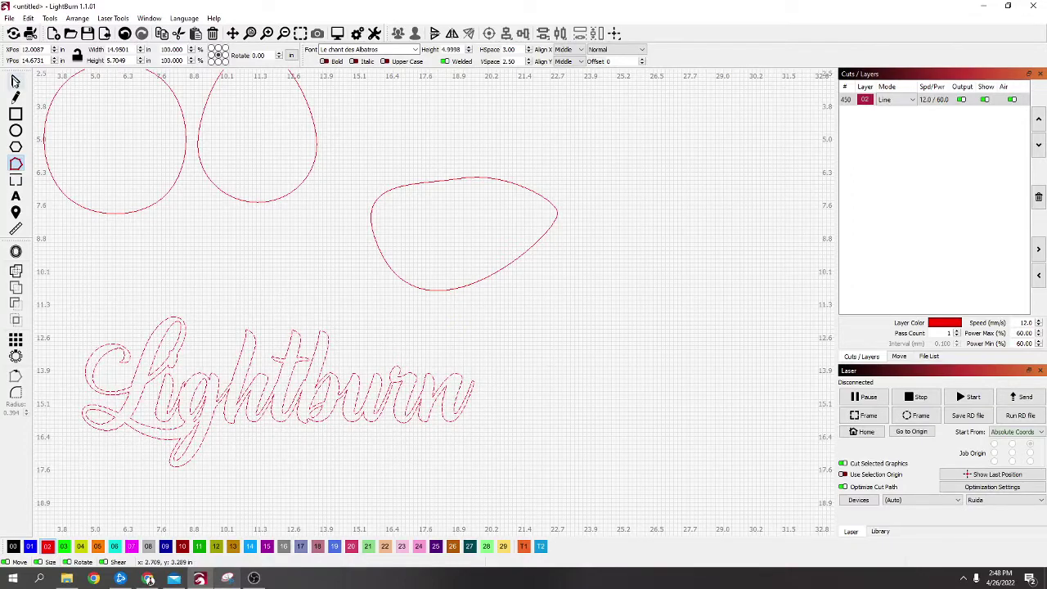
left_click(15, 80)
left_click(197, 391)
Convert the Lightburn text to paths and inspect its nodes
right_click(198, 391)
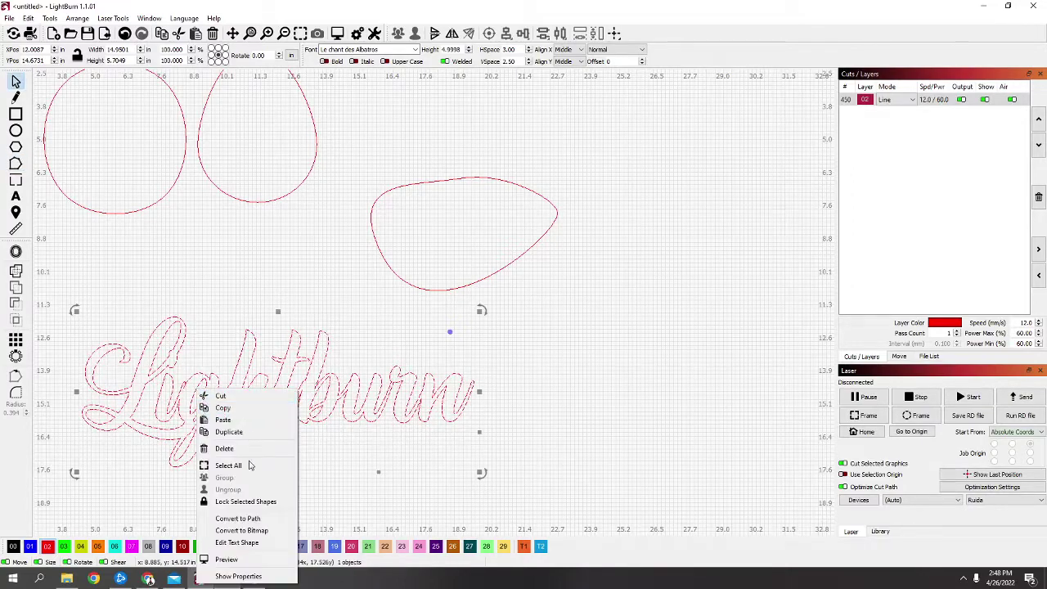
left_click(260, 519)
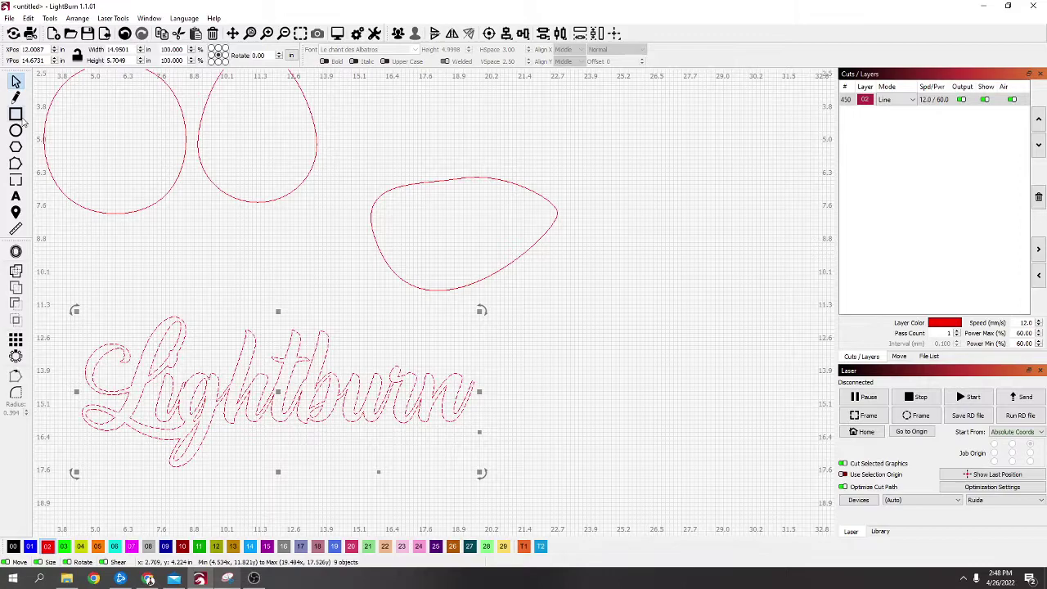
left_click(16, 164)
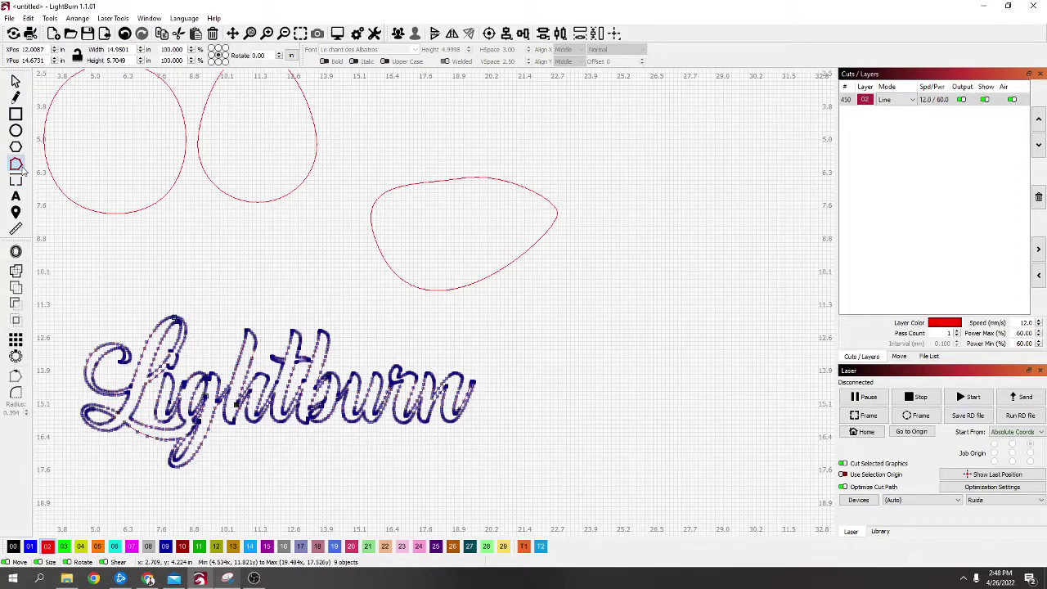
scroll(122, 364, "up", 5)
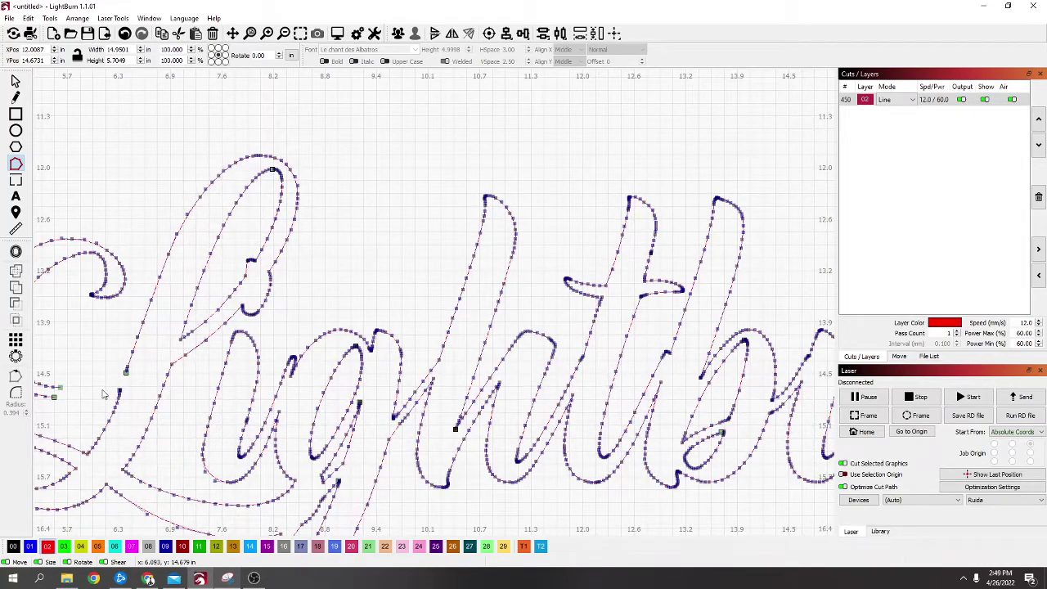
scroll(127, 391, "up", 5)
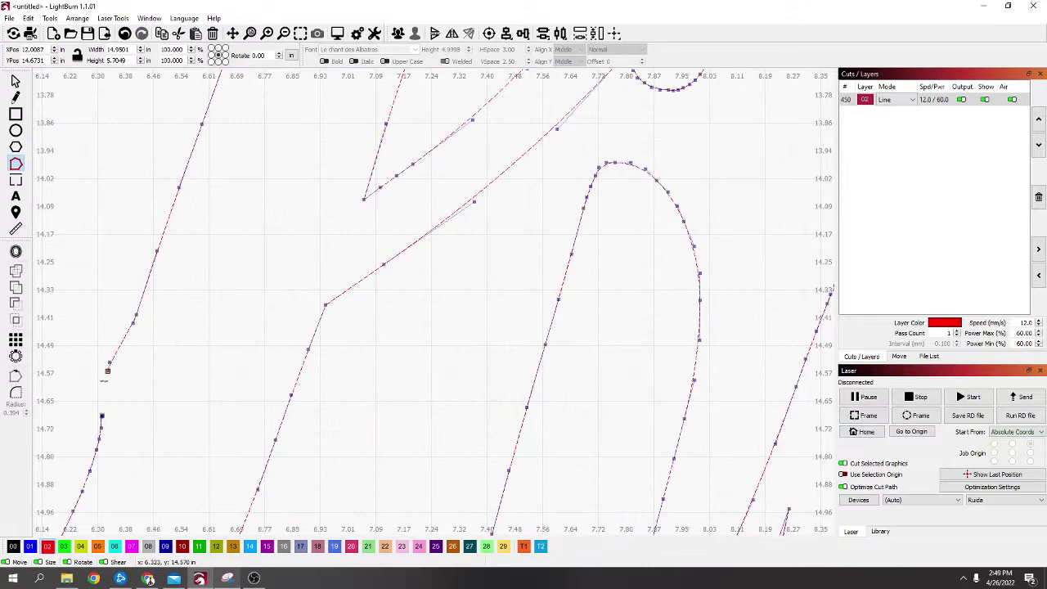
scroll(102, 415, "up", 5)
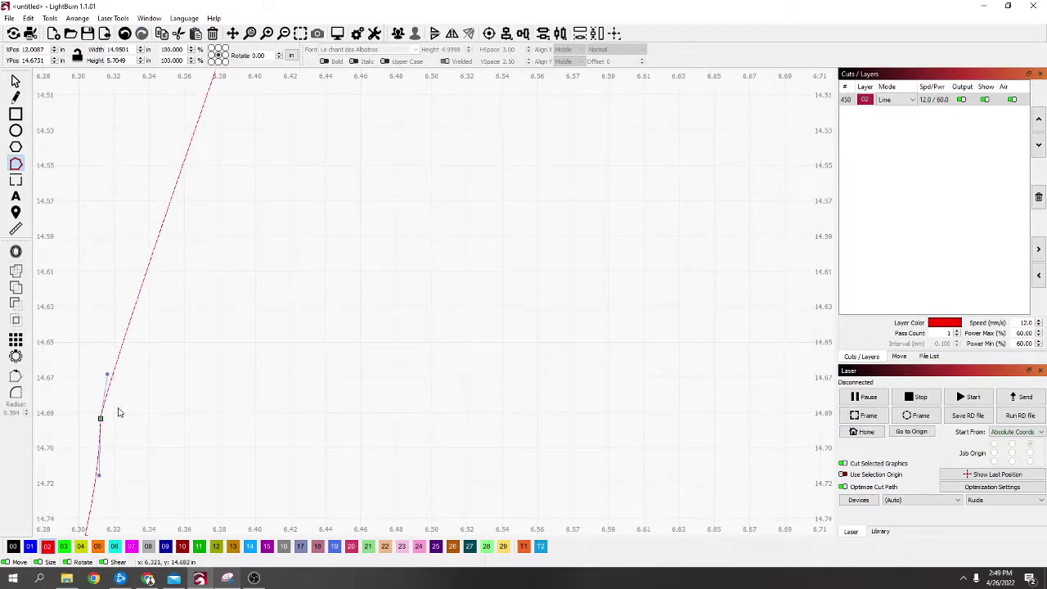
scroll(117, 413, "down", 10)
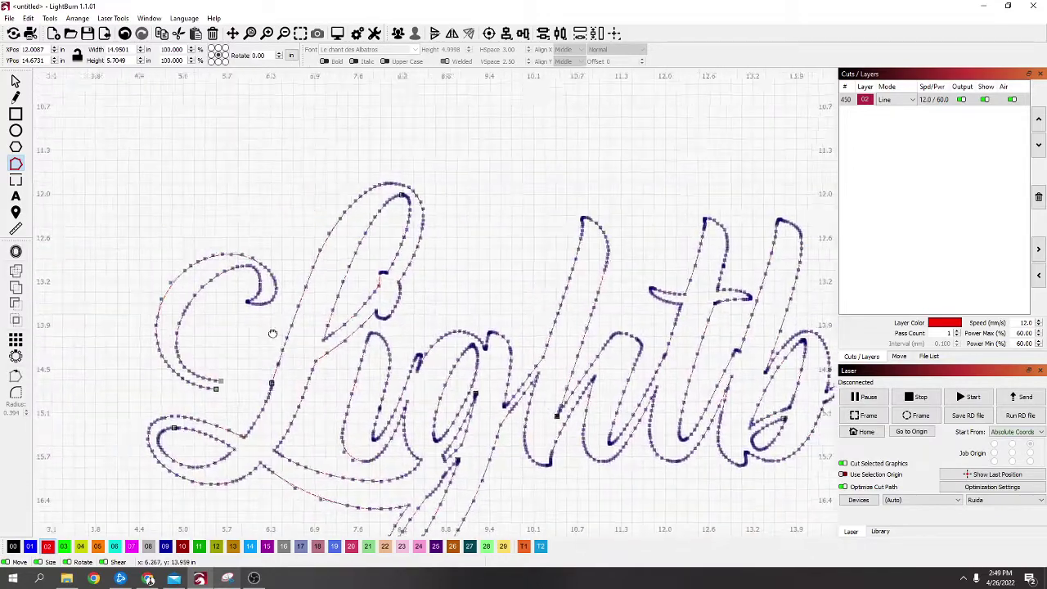
Delete the stray leading loop piece from the Lightburn outlines
left_click(16, 81)
key("ctrl+a")
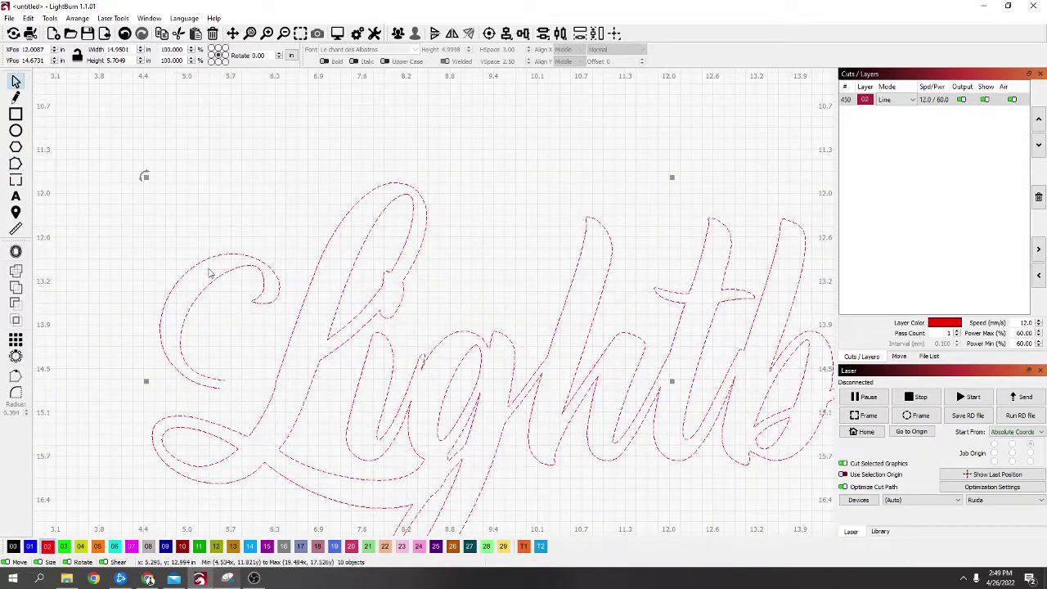
left_click(252, 238)
left_click(240, 267)
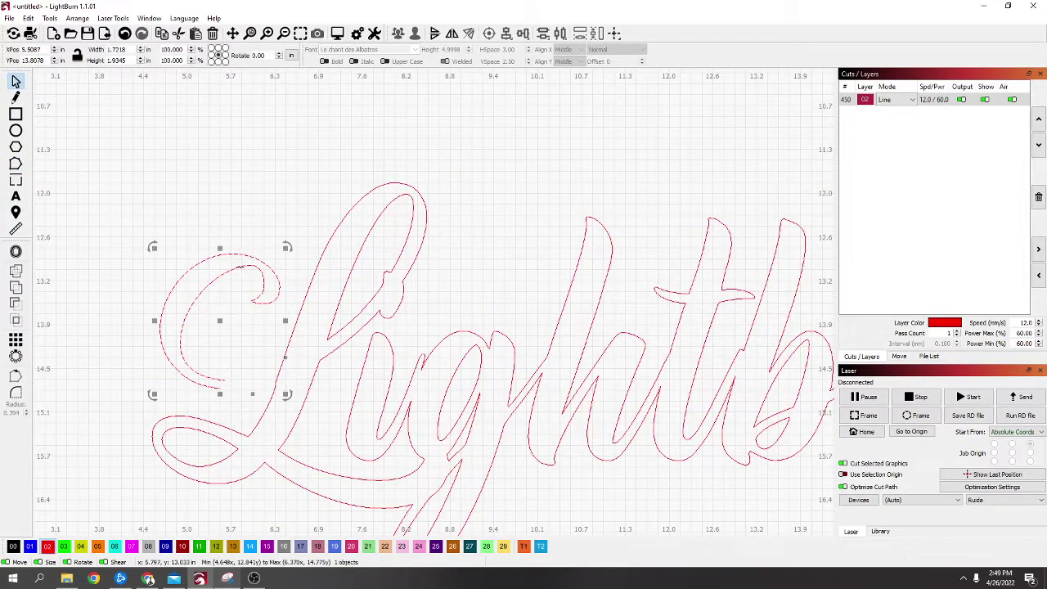
key("Delete")
scroll(264, 351, "down", 5)
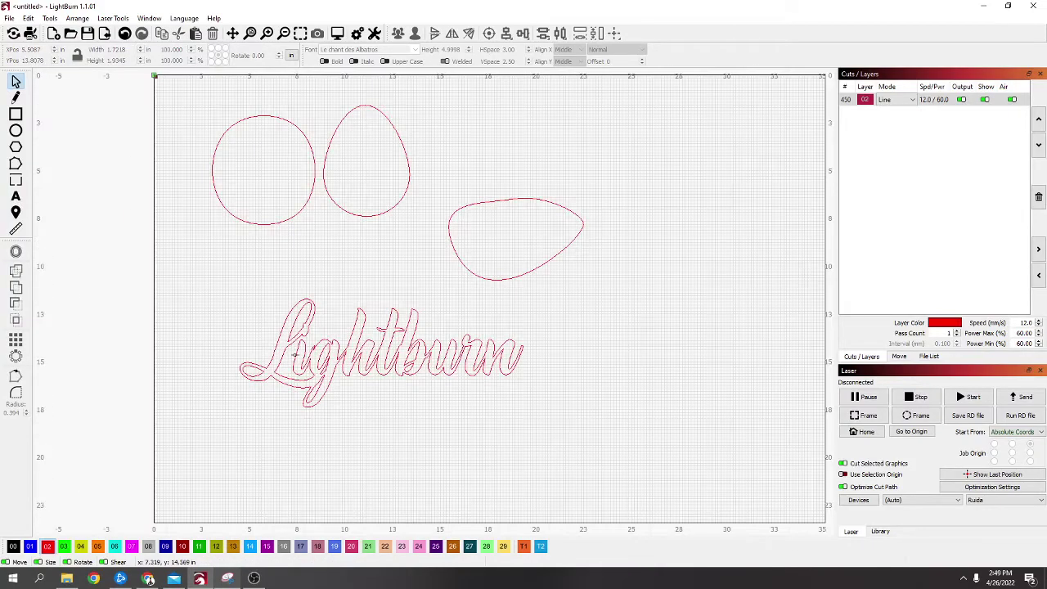
scroll(401, 347, "up", 6)
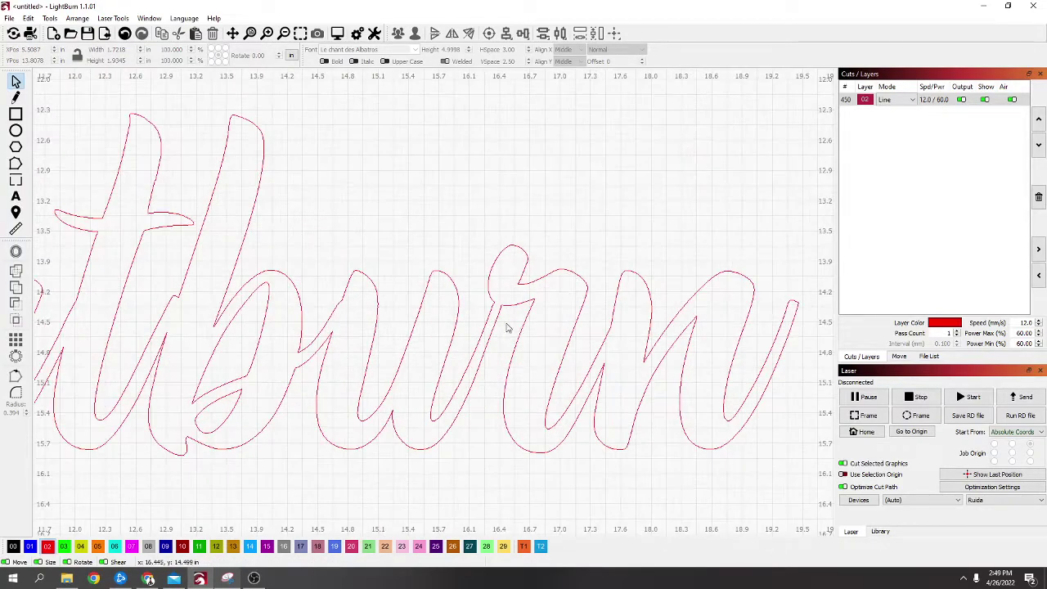
scroll(487, 329, "down", 3)
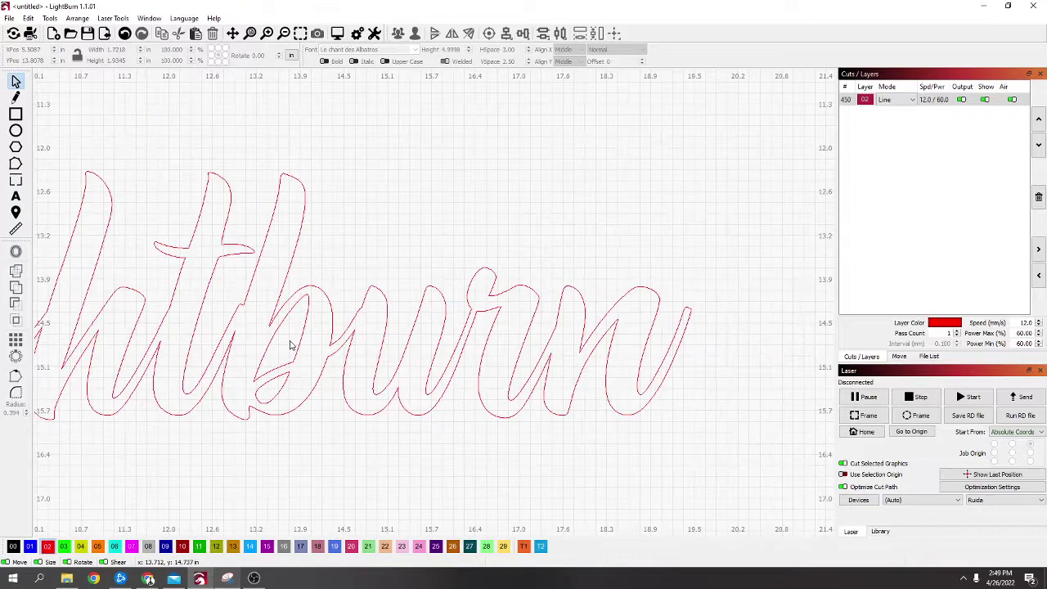
scroll(276, 335, "left", 3)
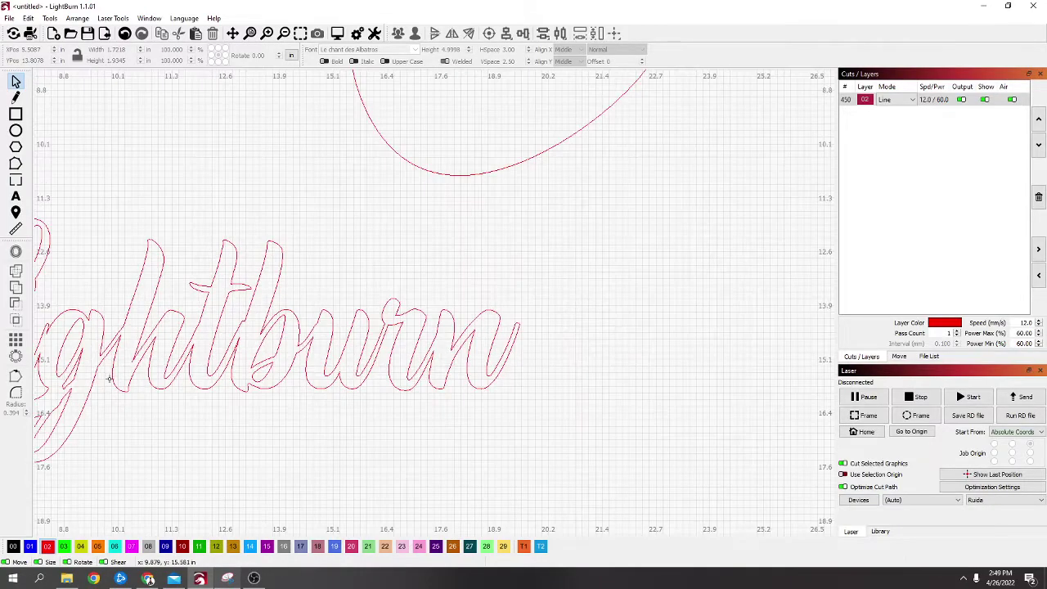
scroll(277, 335, "down", 2)
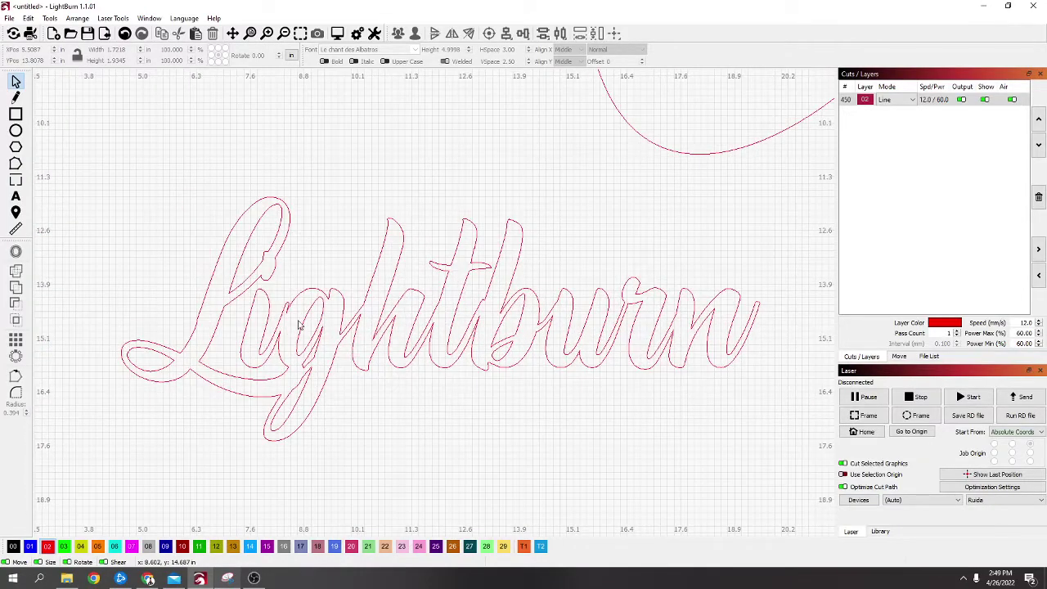
Place a text insertion point below the Lightburn outlines
left_click(15, 196)
scroll(281, 326, "down", 3)
left_click(308, 458)
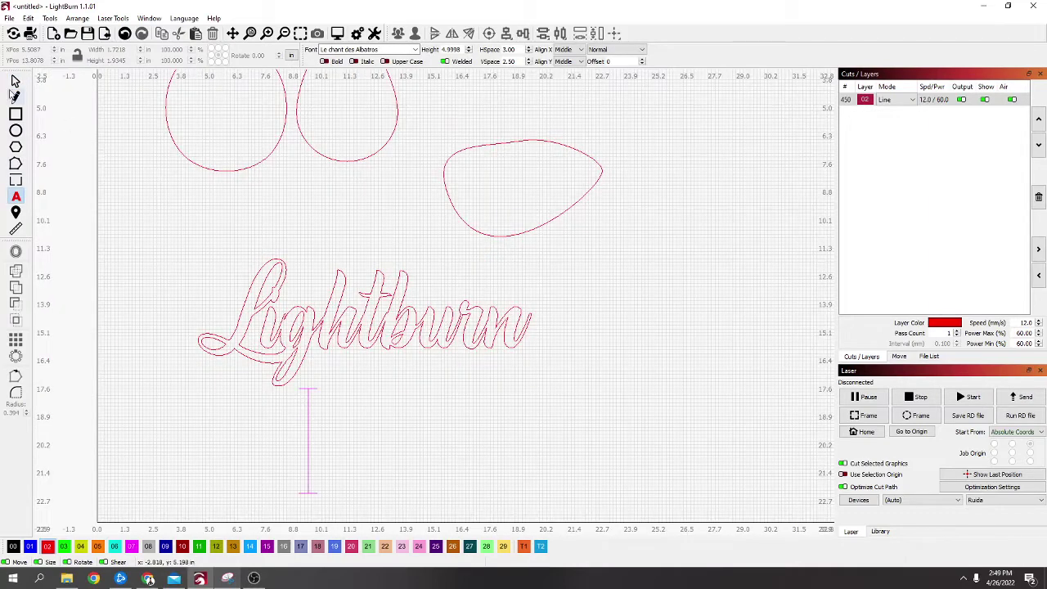
Type trial text 'cc' on the canvas, then delete it
left_click(15, 82)
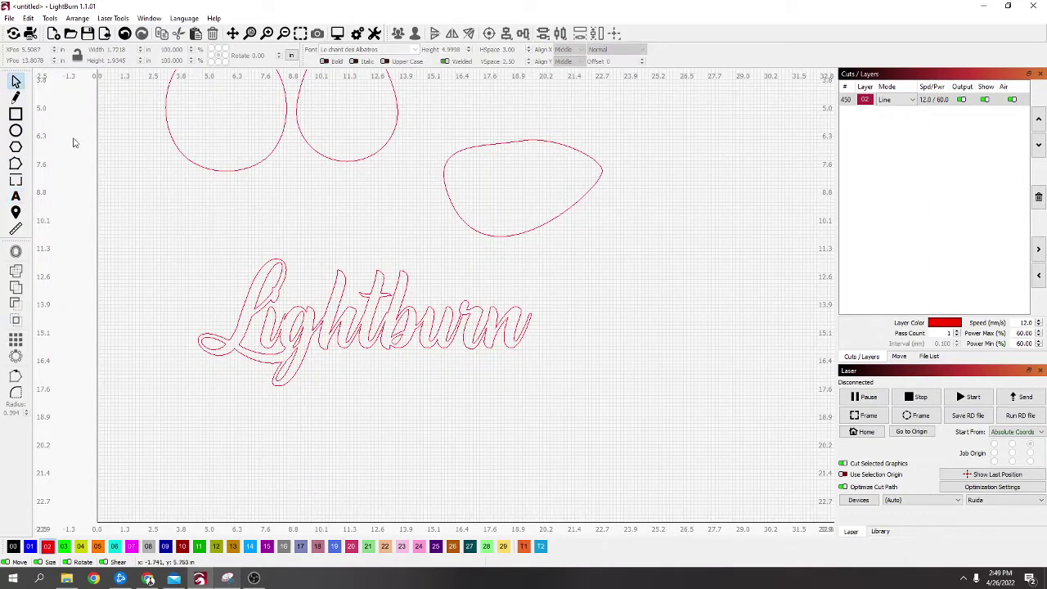
left_click(16, 196)
left_click(356, 331)
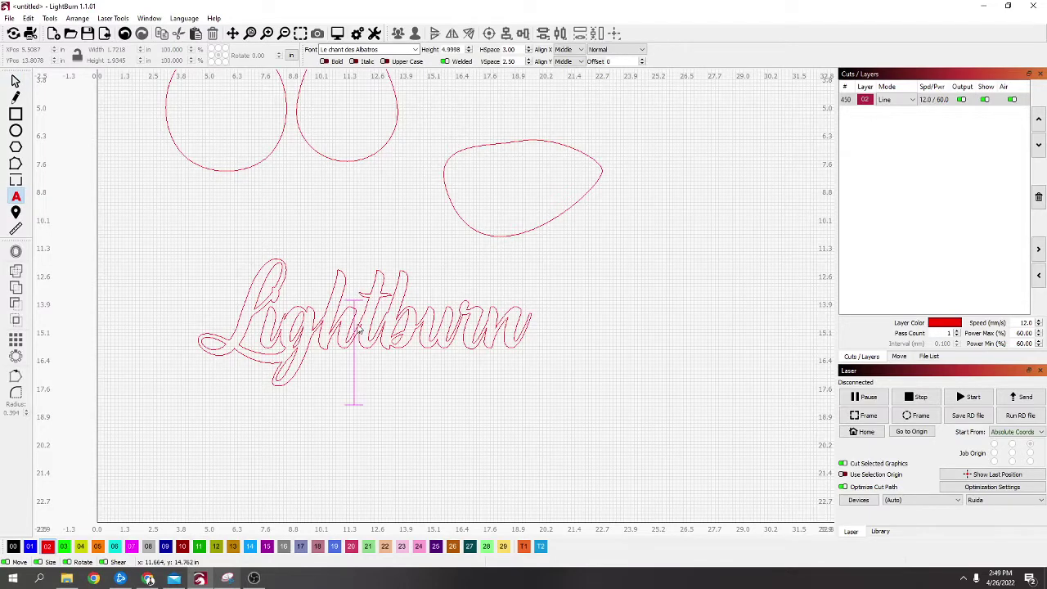
type("cc")
left_click_drag(381, 301, 387, 389)
key("BackSpace")
key("BackSpace")
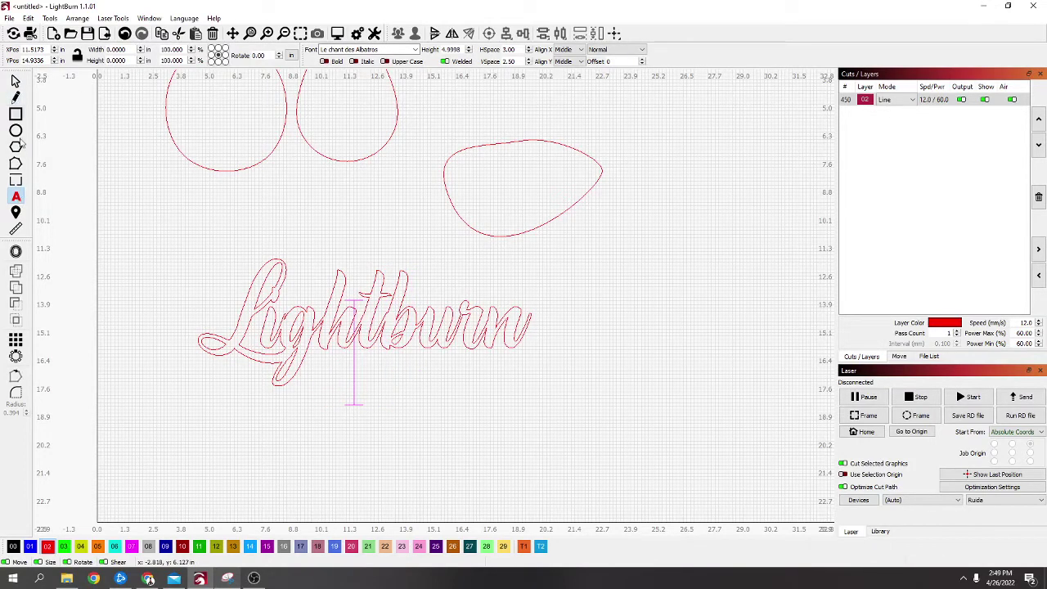
Type a second 'Lightburn' below the first and drag it up and right
left_click(321, 452)
type("L")
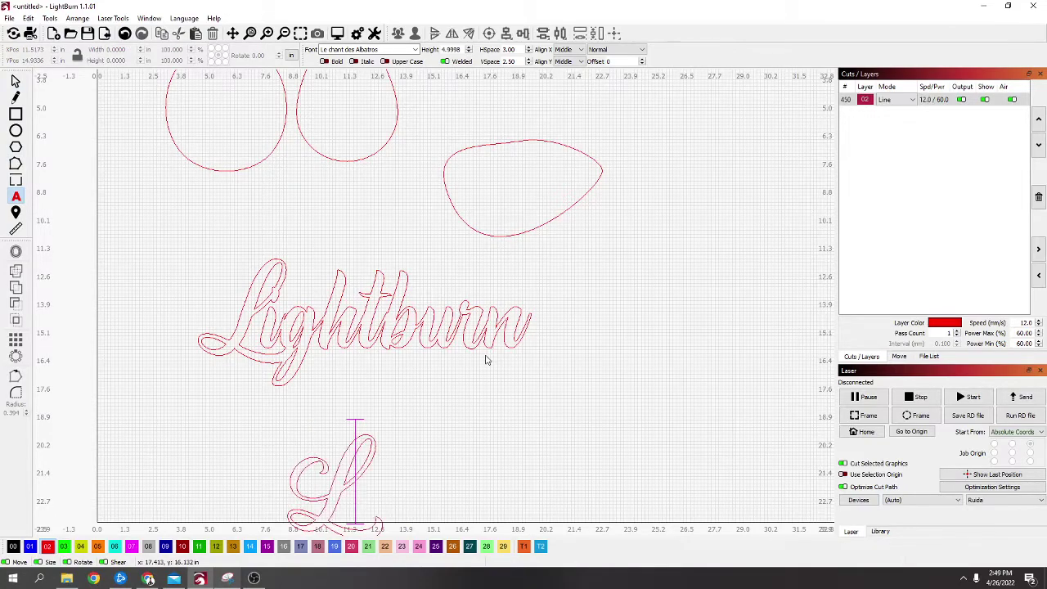
type("ightburn")
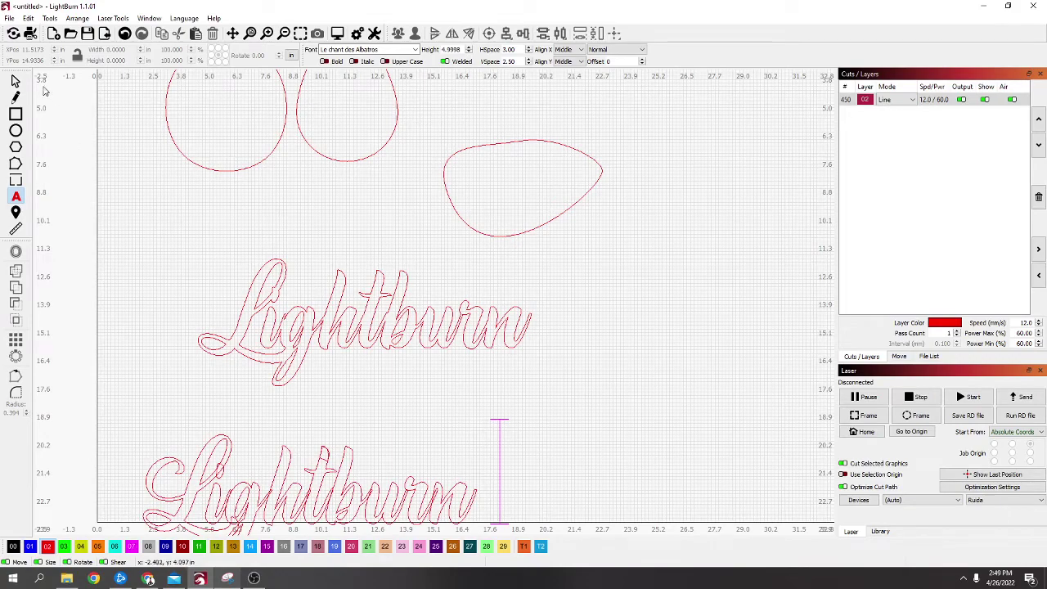
left_click(16, 81)
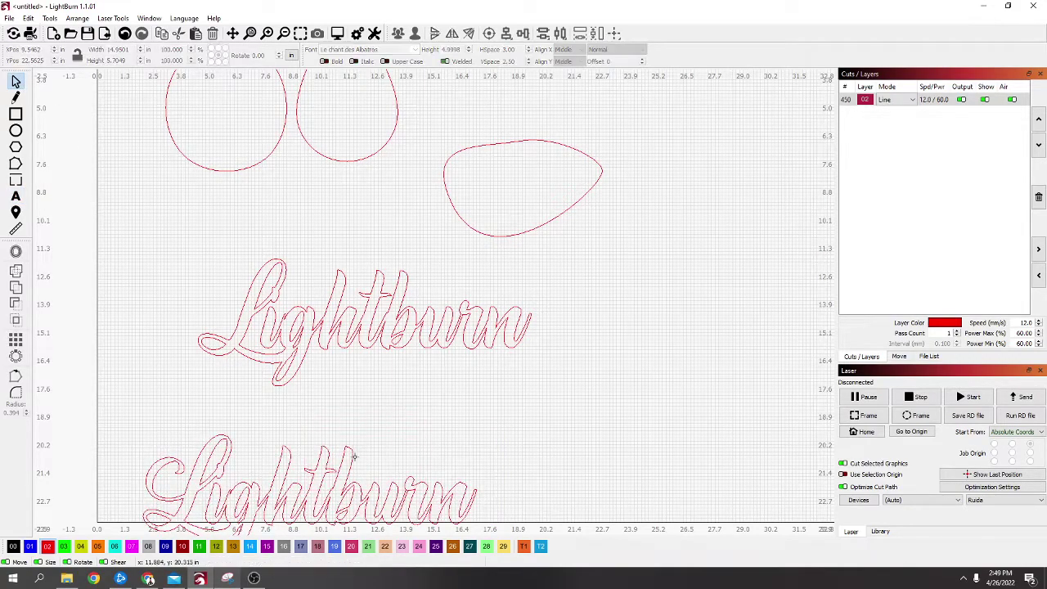
left_click_drag(334, 490, 497, 431)
Set the lower Lightburn text's letter spacing (HSpace) to 4.00 and zoom in on it
scroll(531, 49, "up", 4)
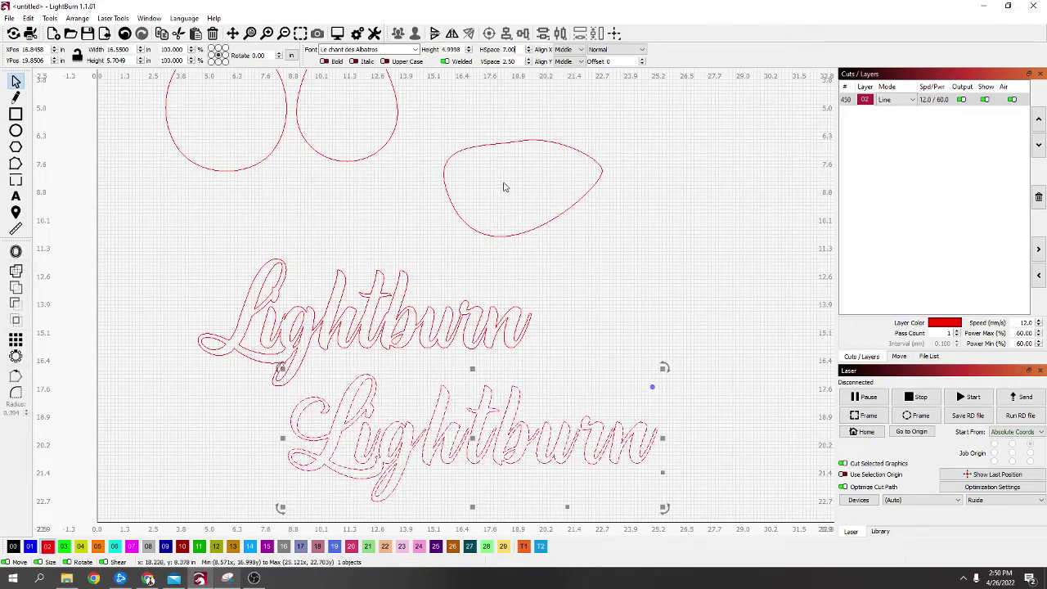
scroll(529, 53, "down", 1)
scroll(530, 53, "down", 1)
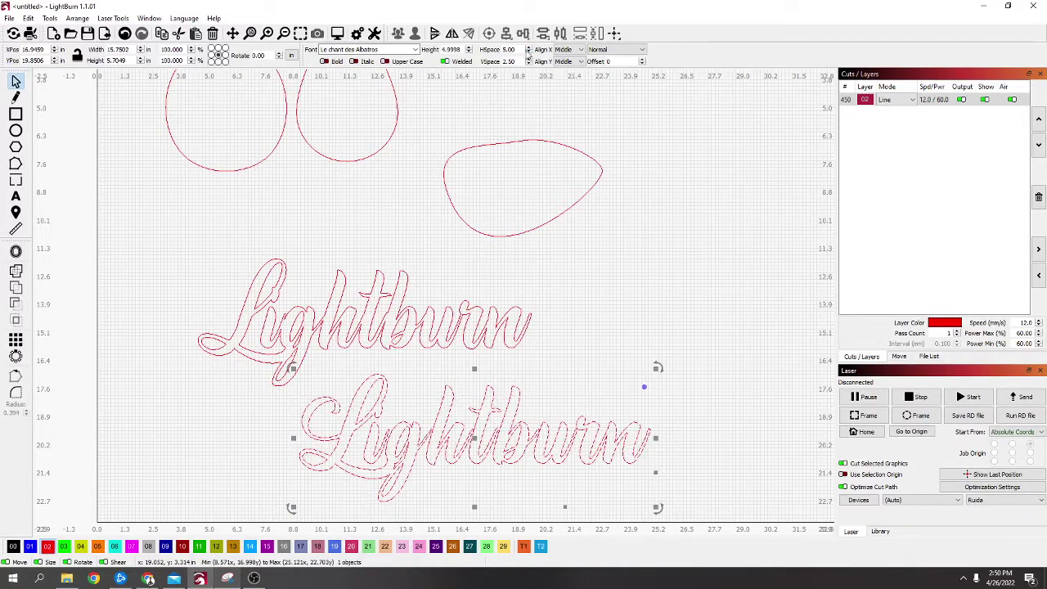
scroll(529, 53, "down", 1)
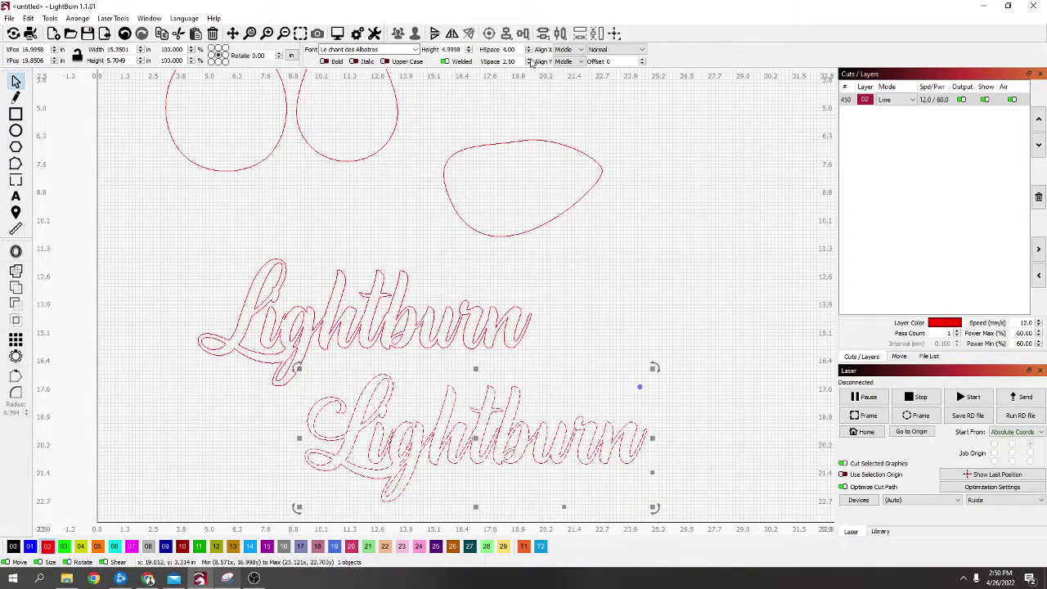
scroll(508, 434, "up", 5)
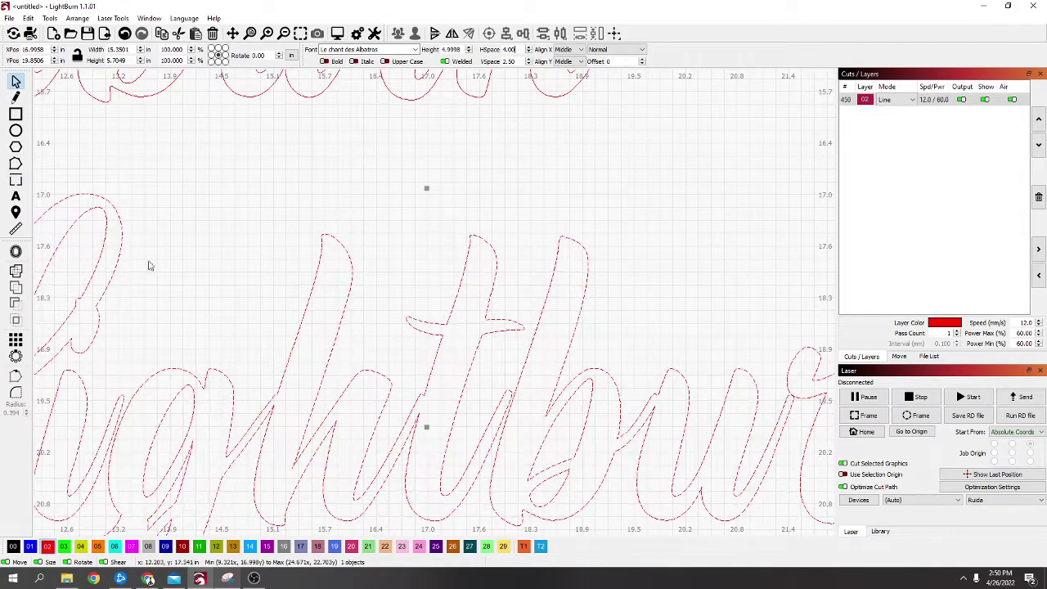
Convert the lower Lightburn to paths, deleting an extra loop node and the small hook
right_click(396, 244)
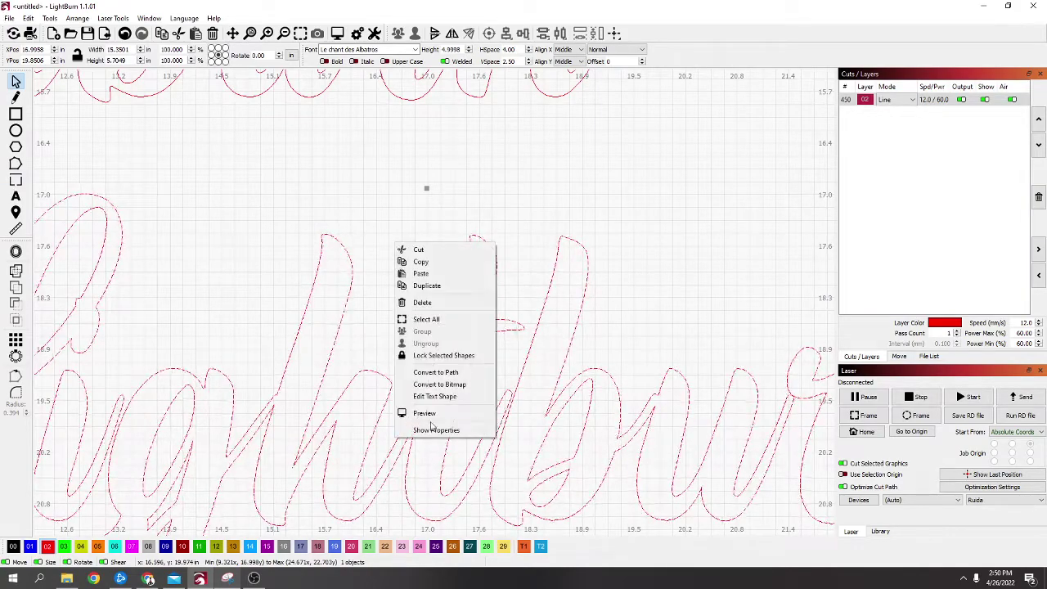
left_click(448, 374)
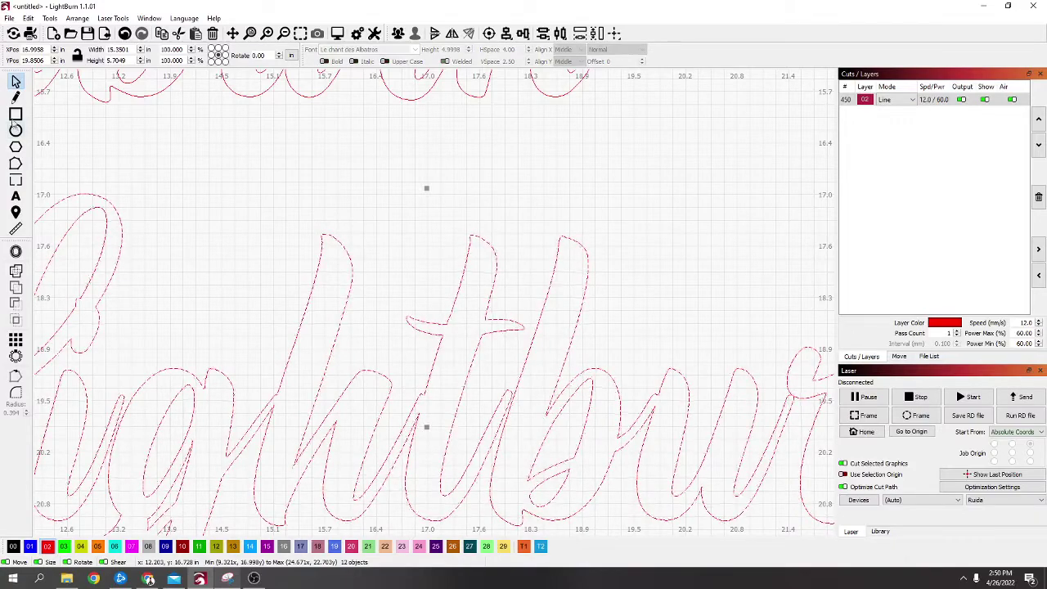
left_click(15, 164)
scroll(572, 417, "up", 5)
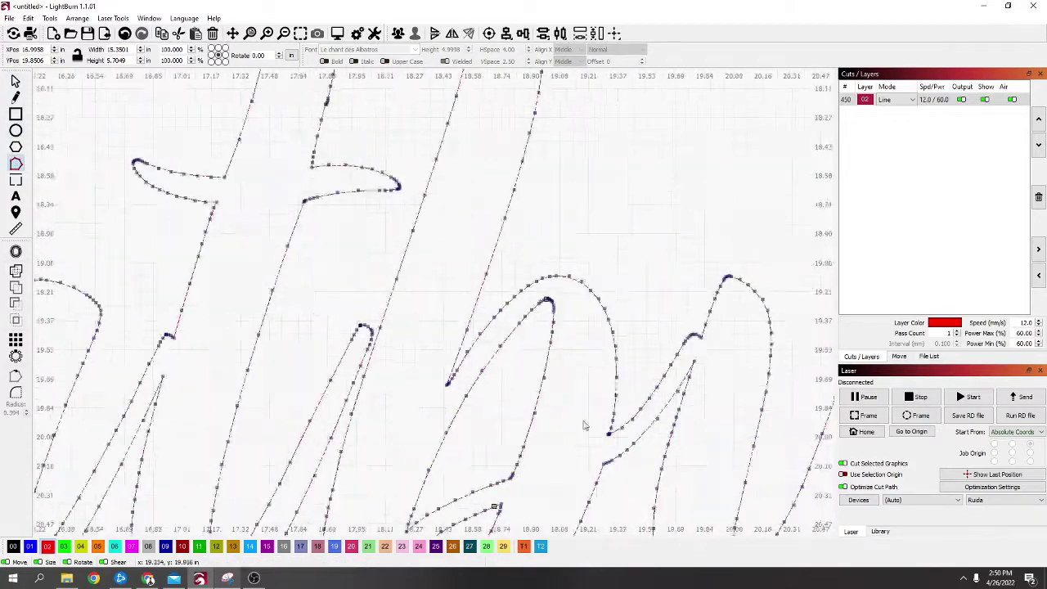
scroll(355, 360, "up", 4)
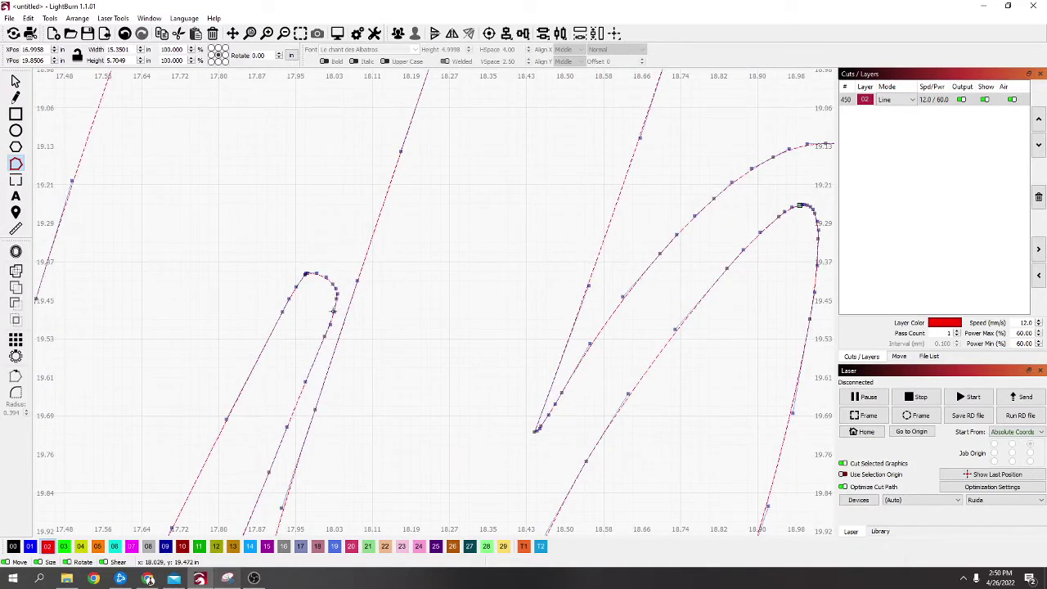
key("d")
key("Delete")
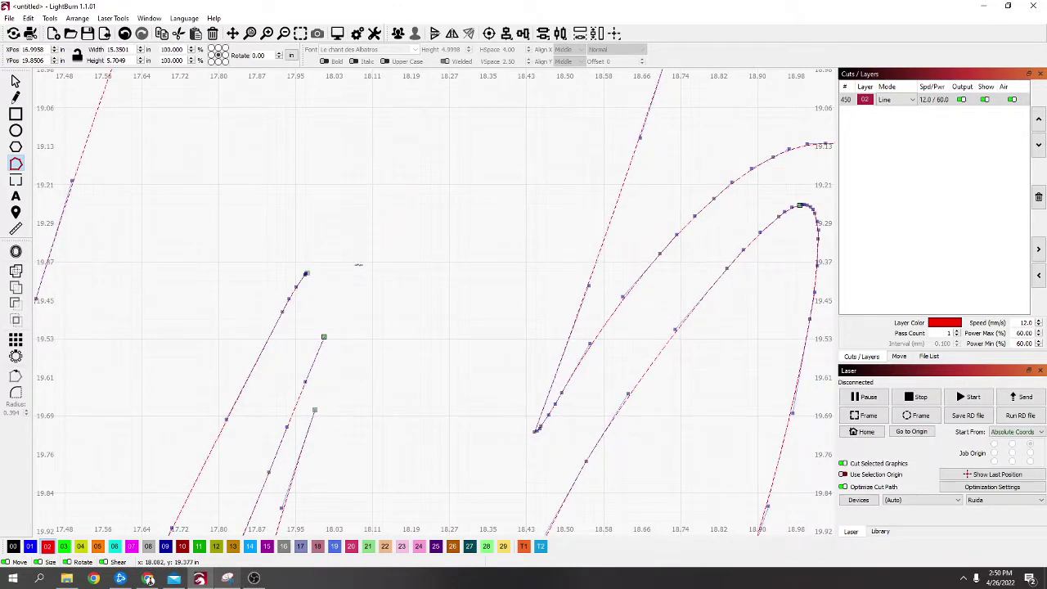
scroll(365, 311, "down", 5)
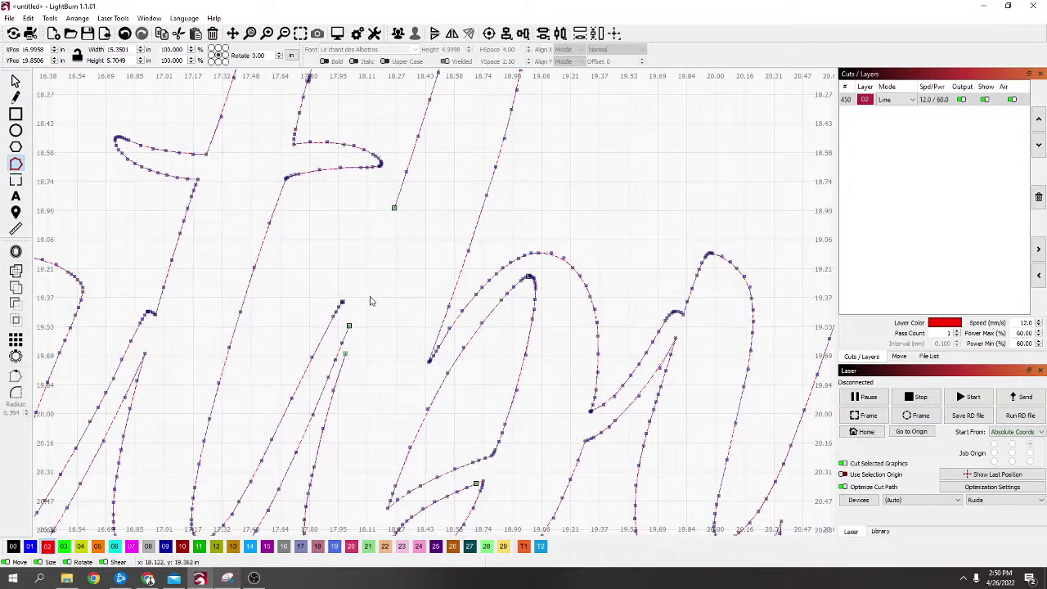
Connect the open path ends so the letter strokes join into continuous outlines
left_click(343, 301)
left_click(361, 295)
left_click(394, 208)
left_click(360, 296)
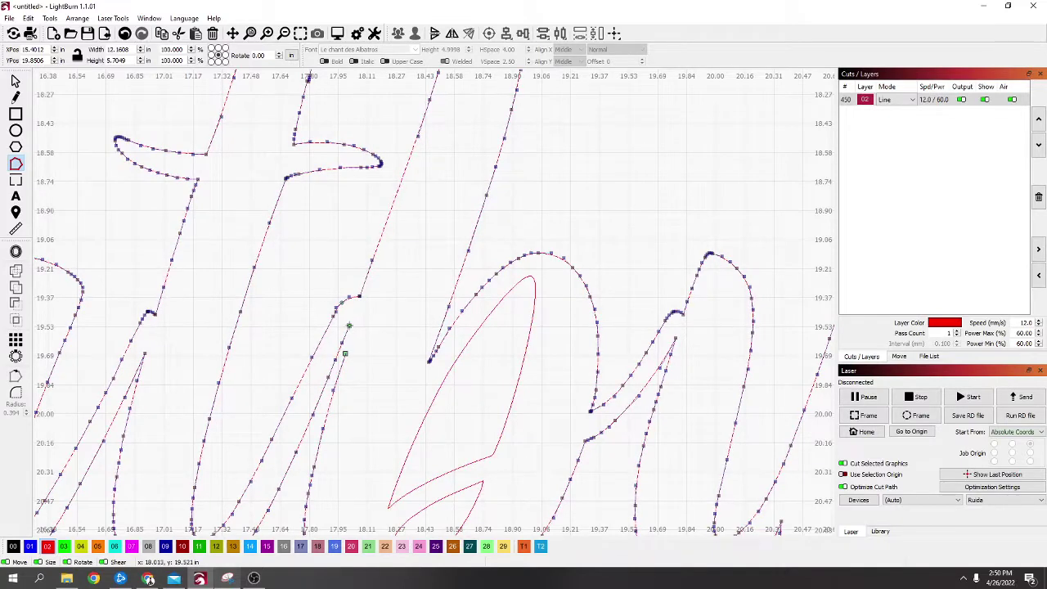
left_click(345, 355)
left_click(348, 326)
scroll(362, 332, "down", 3)
Switch layer 02 from Line to Fill mode so both texts and shapes render as solid red
scroll(350, 348, "down", 2)
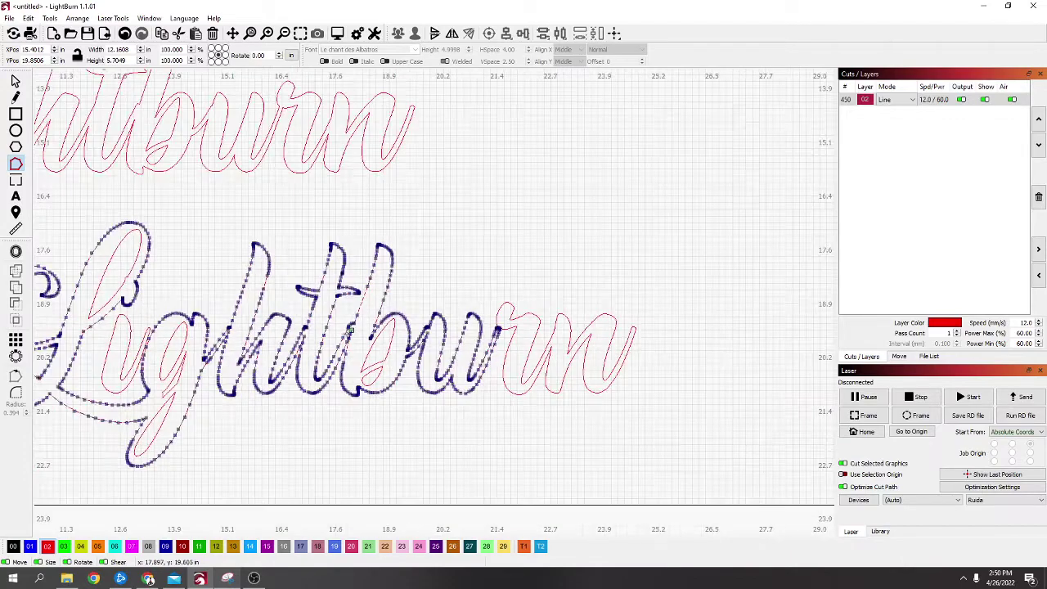
left_click(903, 103)
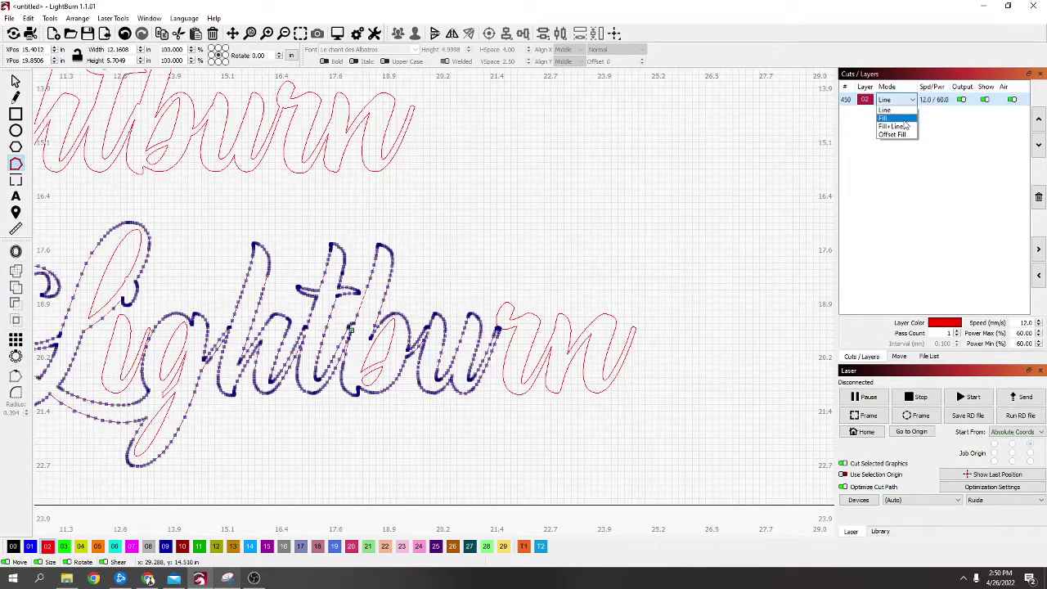
left_click(904, 119)
scroll(355, 338, "up", 5)
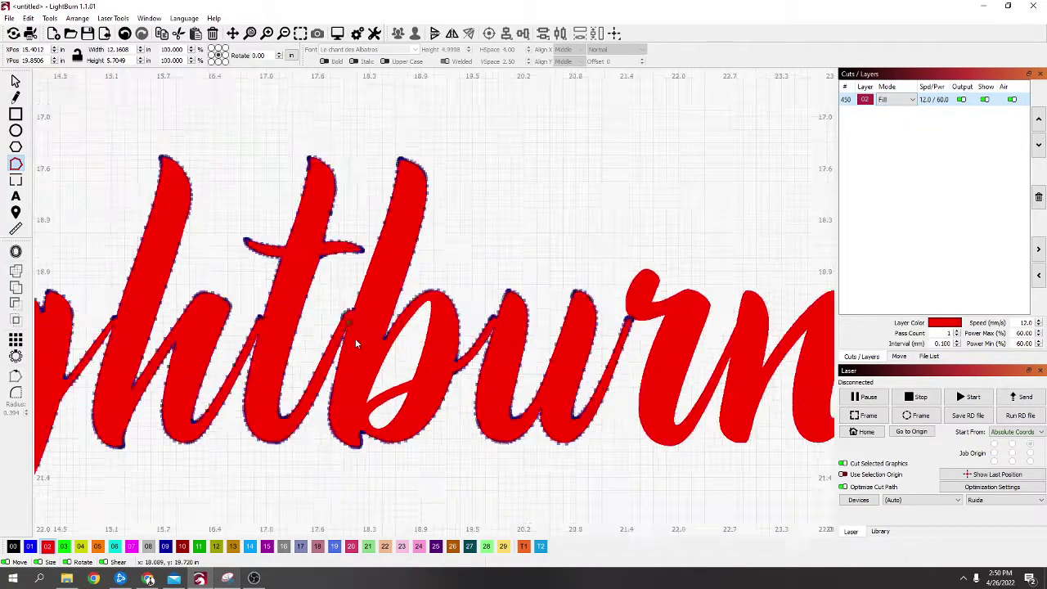
scroll(355, 342, "down", 8)
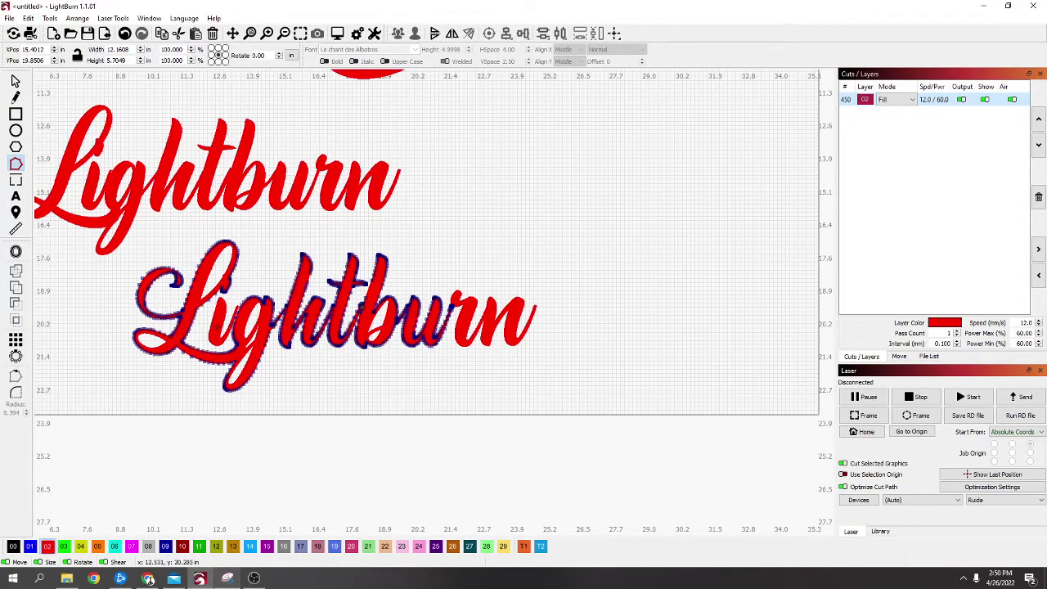
left_click(221, 324)
scroll(424, 296, "down", 4)
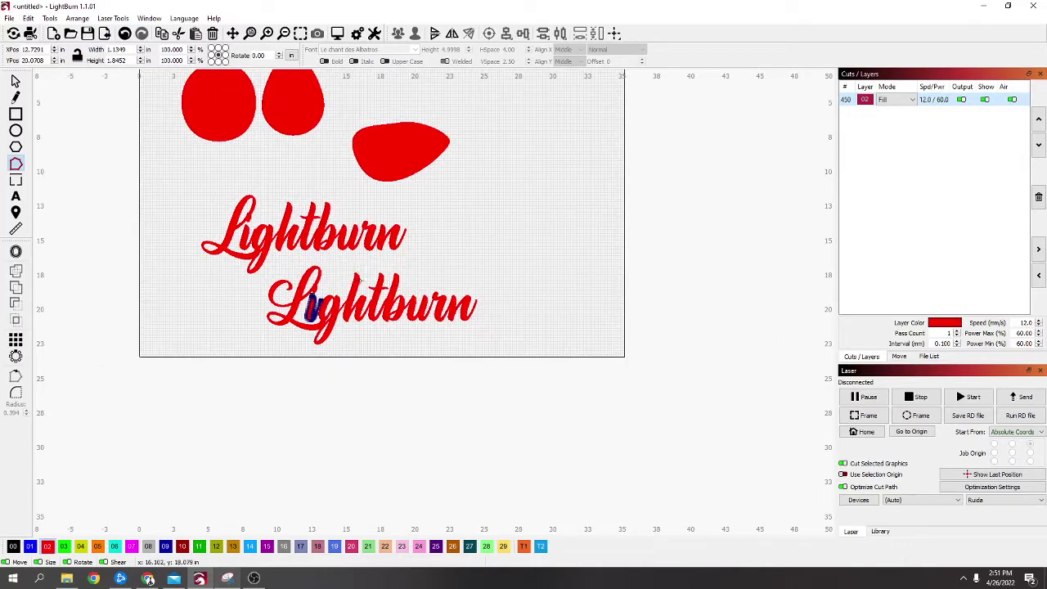
Draw a closed freehand pen curve to the right of the teardrop shape
left_click(15, 97)
left_click(465, 191)
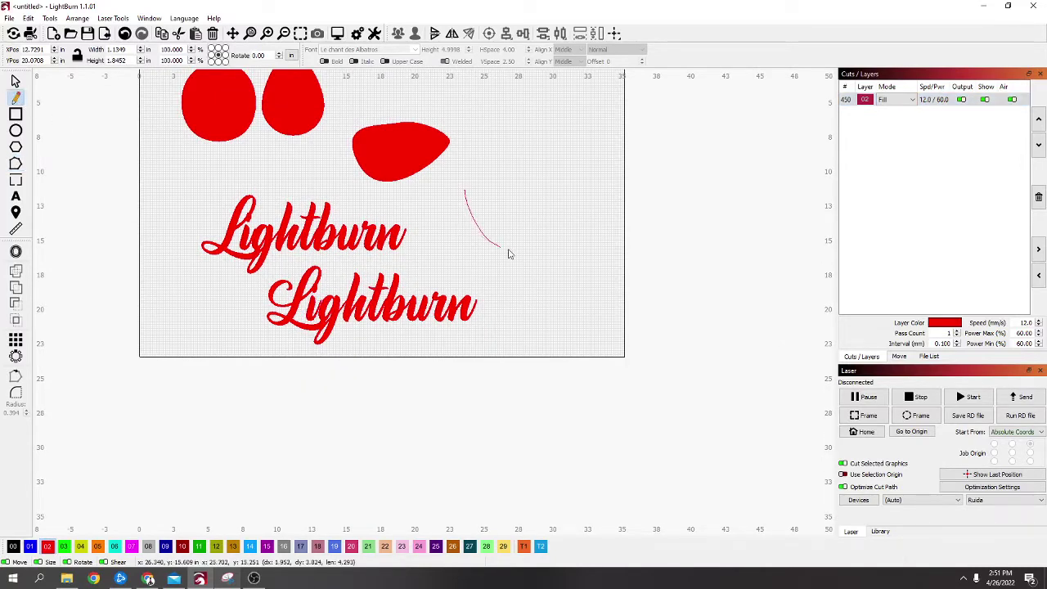
left_click(509, 246)
left_click(585, 206)
left_click(533, 144)
left_click(480, 183)
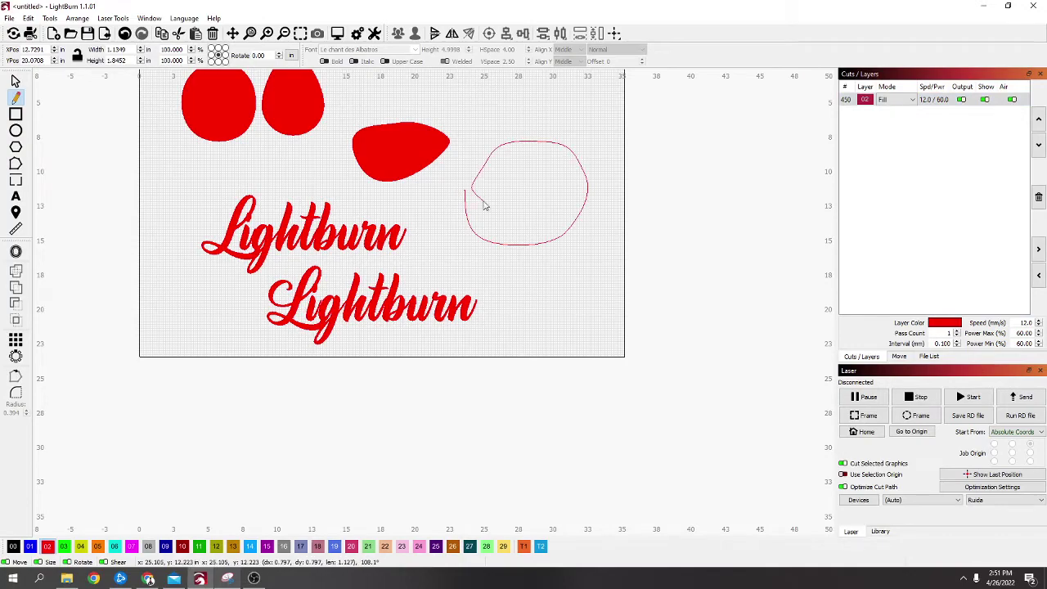
left_click(464, 191)
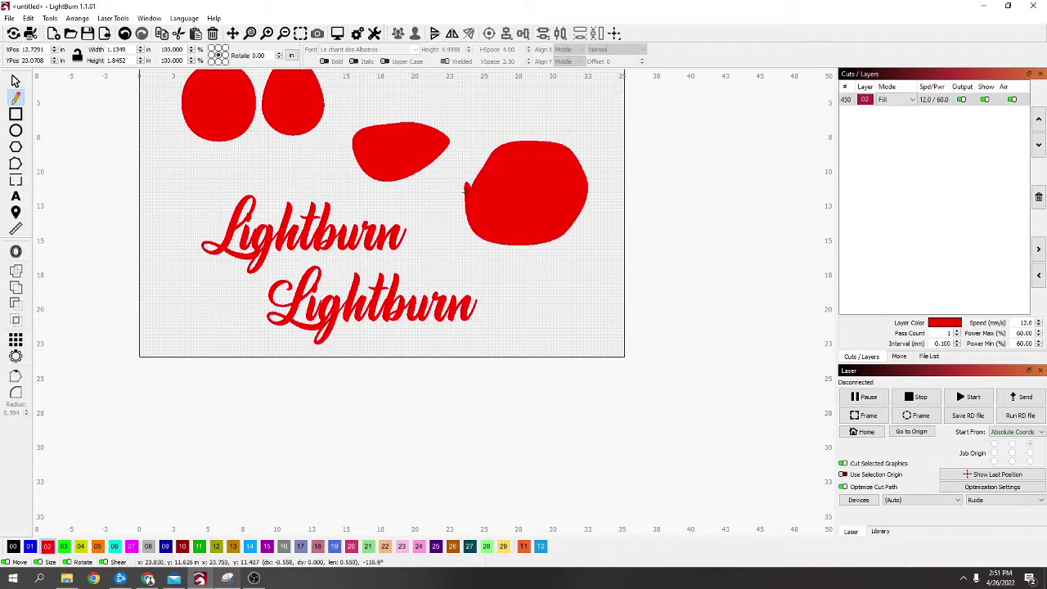
Set the layer mode back to Line so shapes show as outlines
left_click(903, 102)
left_click(887, 96)
scroll(512, 175, "up", 3)
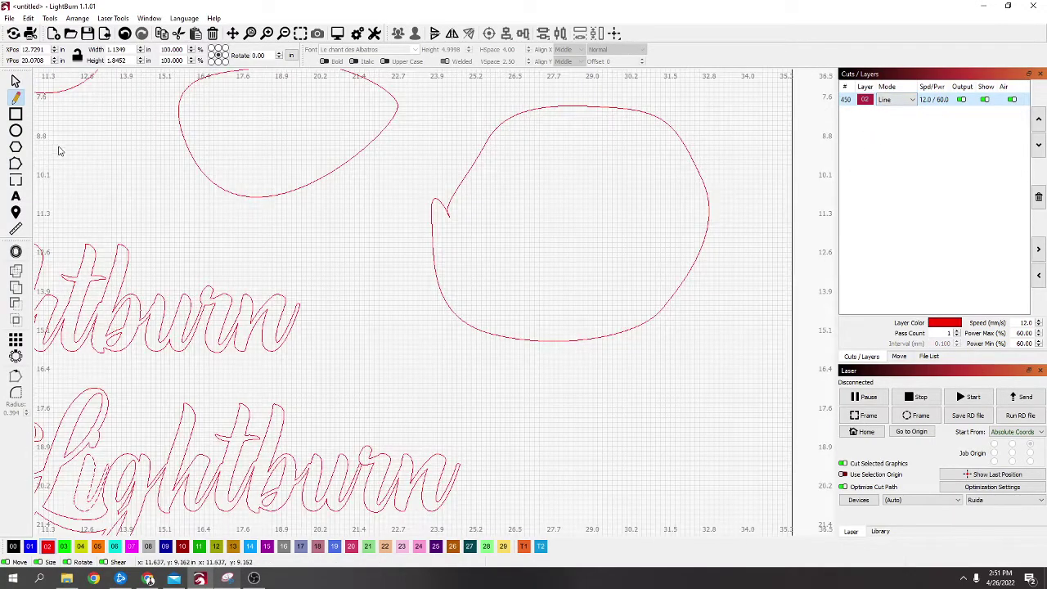
Edit the new shape's nodes, straightening the top segment and pulling handles into a pointed peak
left_click(15, 163)
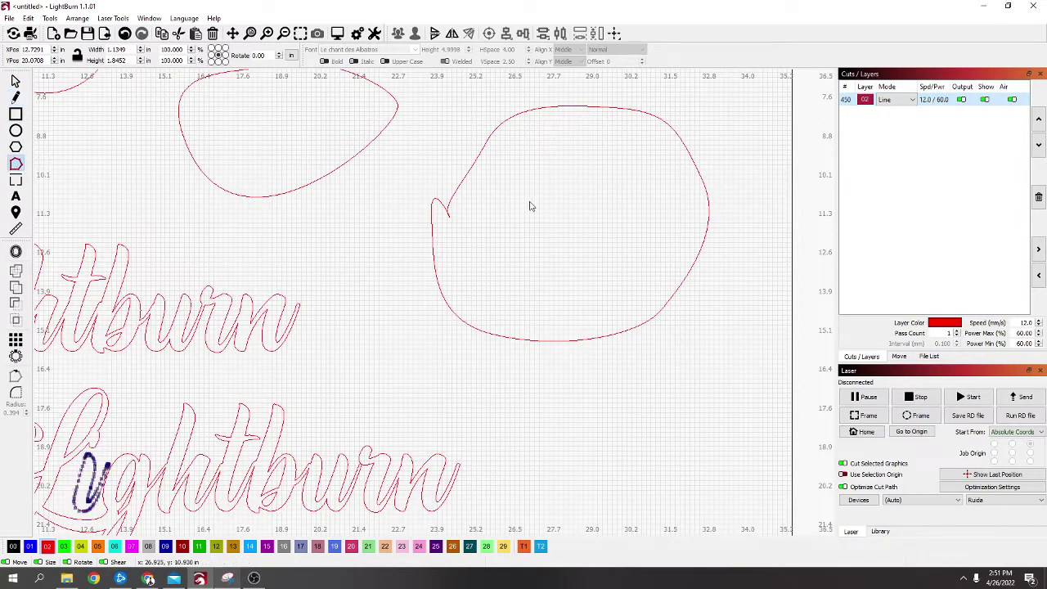
left_click(466, 184)
left_click_drag(448, 214, 494, 105)
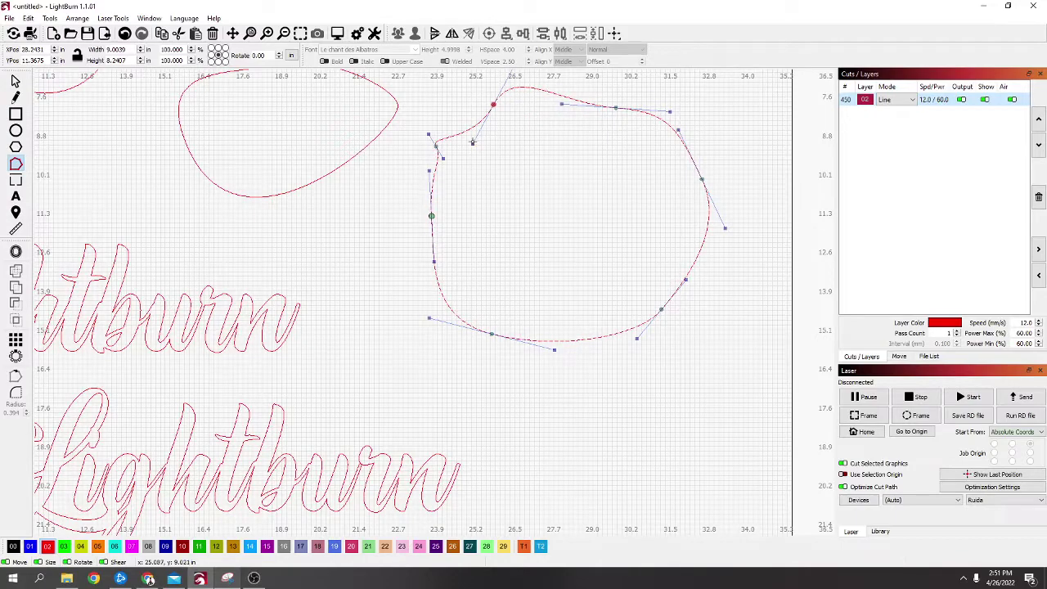
left_click_drag(472, 141, 490, 125)
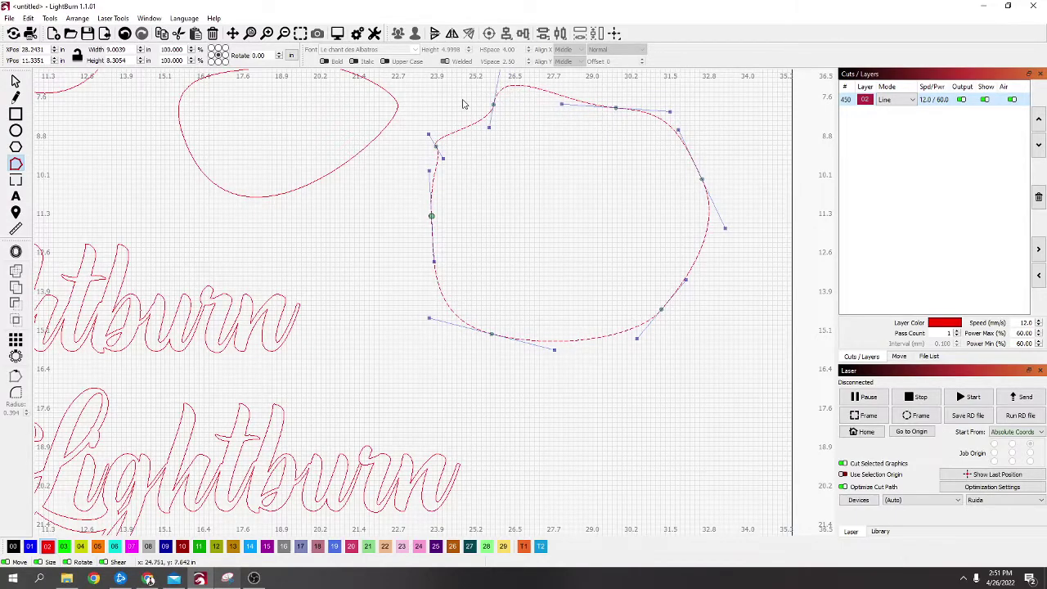
key("l")
scroll(518, 127, "down", 3)
left_click_drag(523, 186, 501, 108)
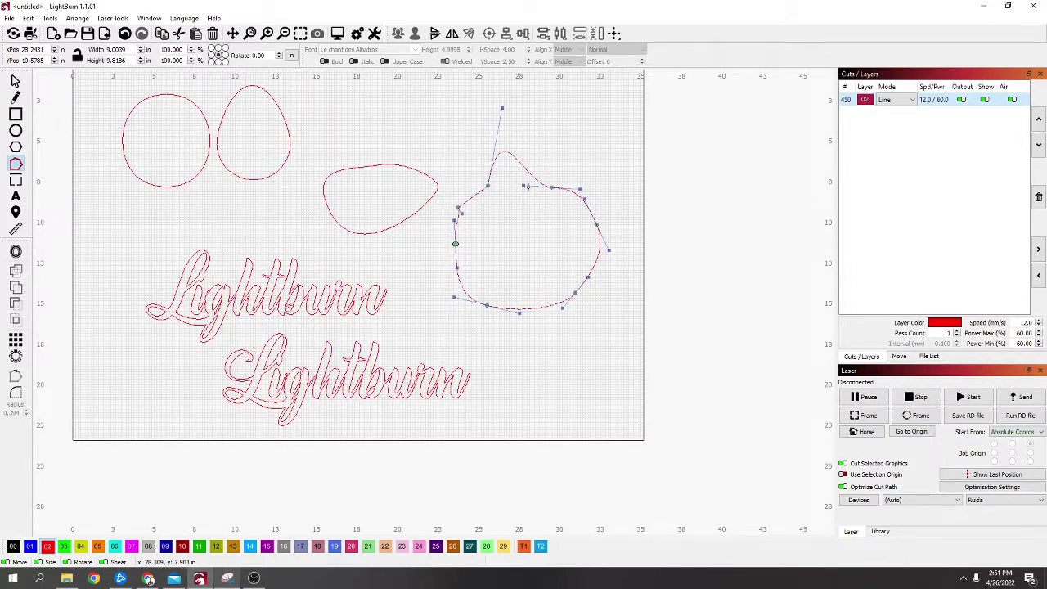
left_click_drag(522, 186, 506, 230)
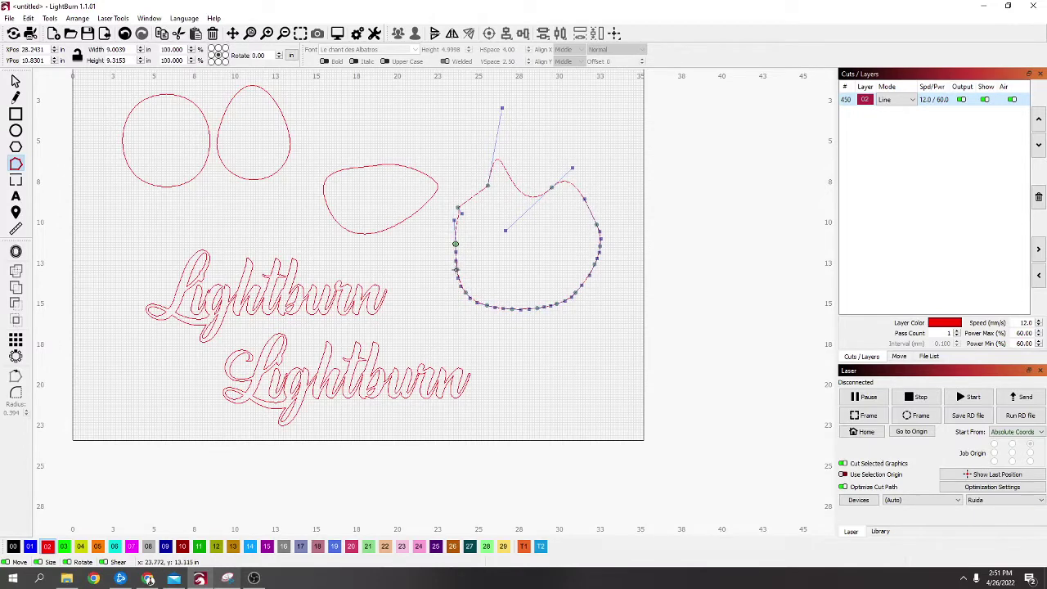
mouse_move(487, 308)
left_mouse_down()
mouse_move(481, 321)
mouse_move(486, 305)
left_mouse_up()
scroll(501, 193, "down", 2)
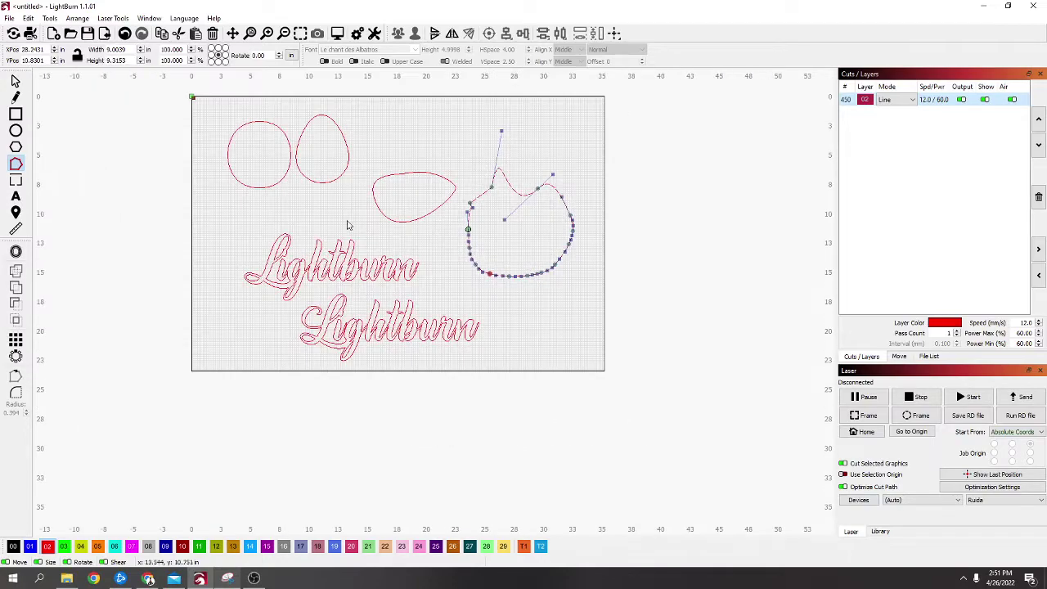
Select all 24 objects, the four shapes and both 'Lightburn' texts, with one selection rectangle
left_click(16, 81)
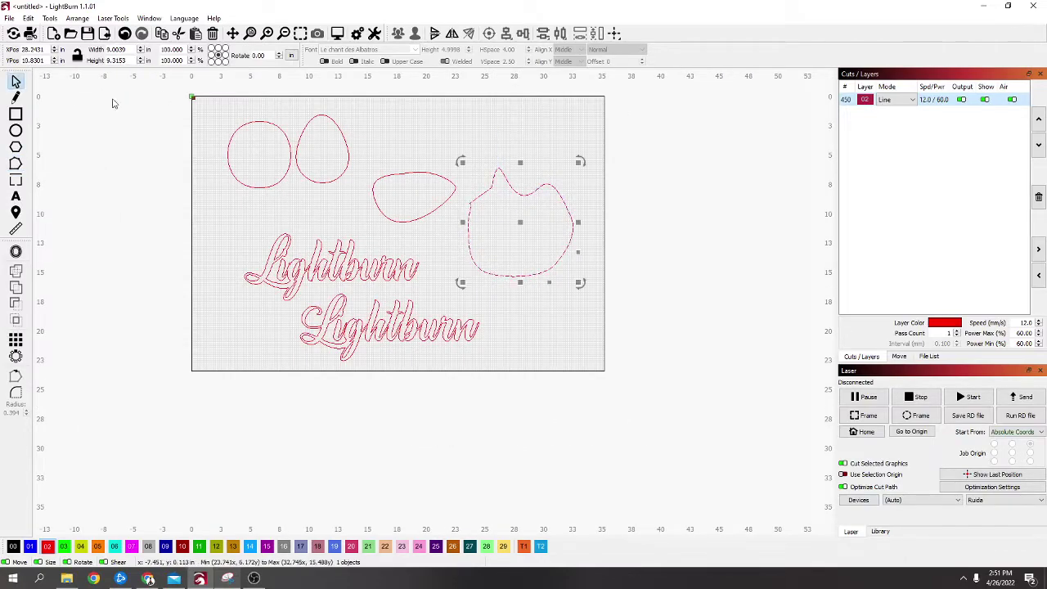
left_click_drag(589, 104, 215, 365)
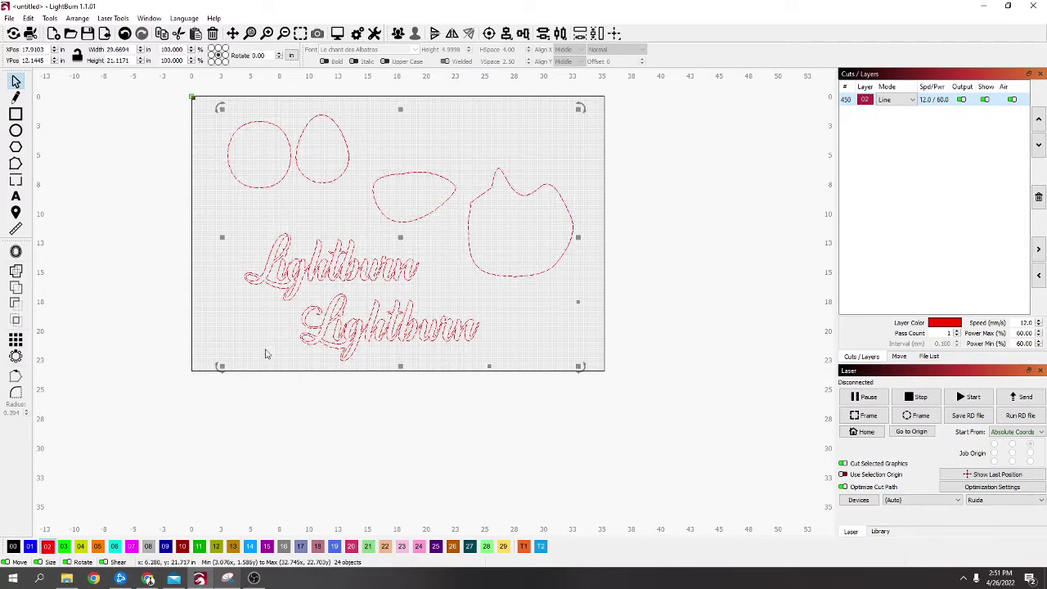
scroll(356, 224, "up", 1)
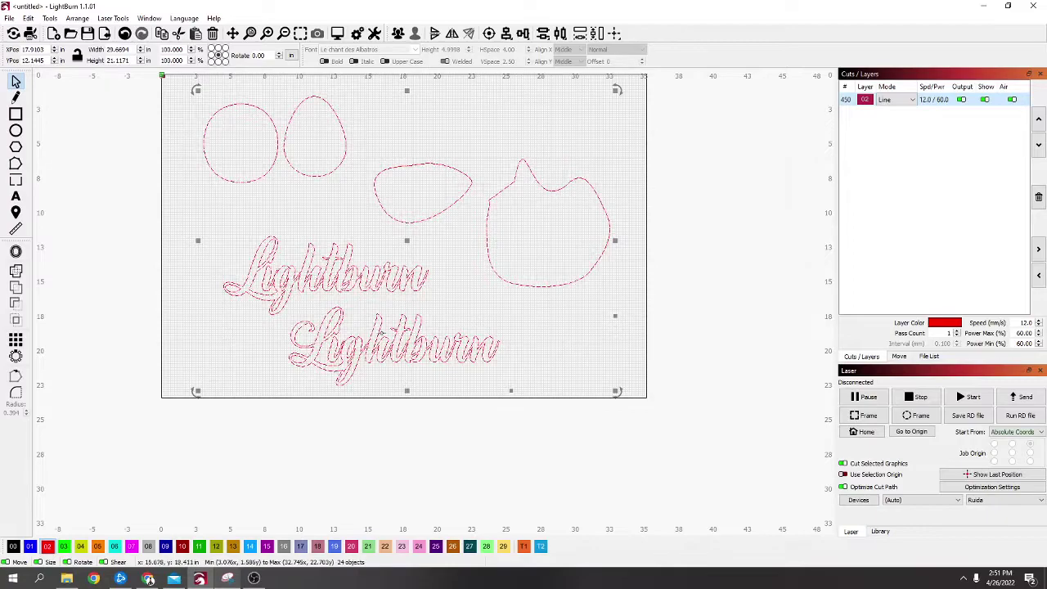
scroll(357, 350, "up", 1)
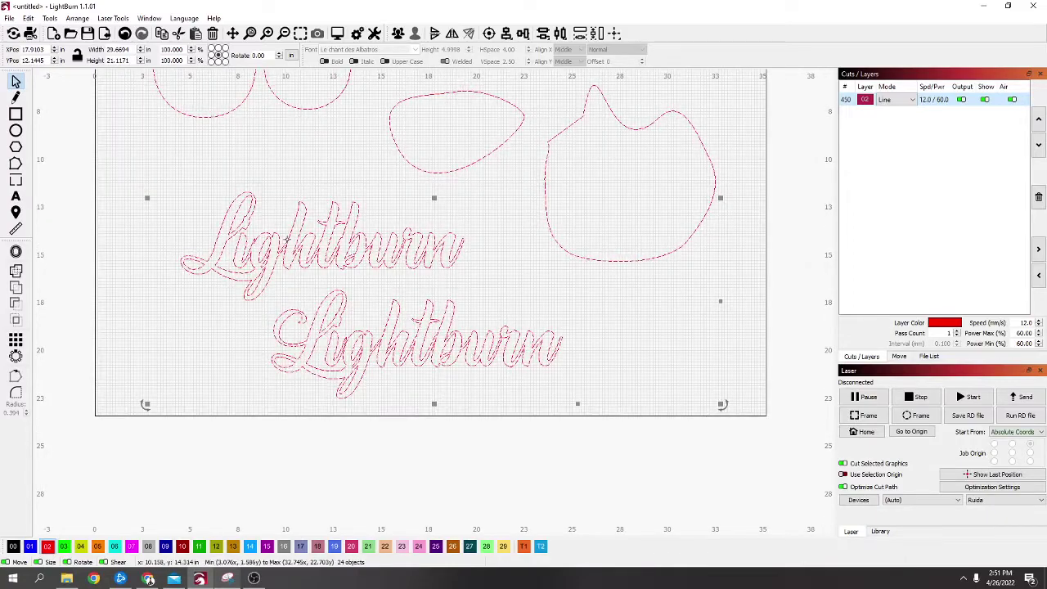
scroll(363, 298, "down", 2)
scroll(318, 345, "up", 2)
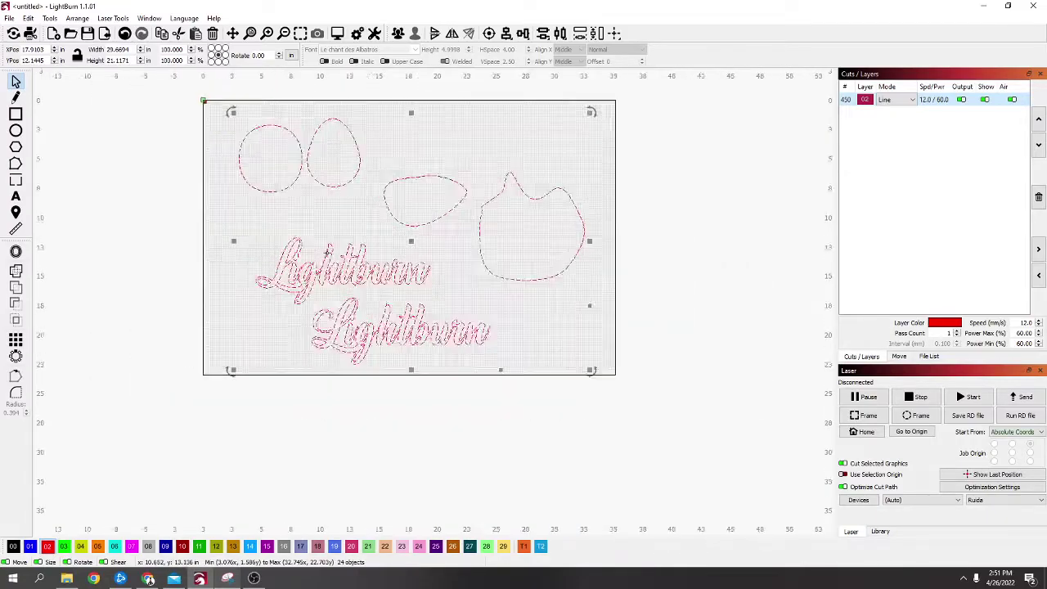
scroll(306, 286, "up", 1)
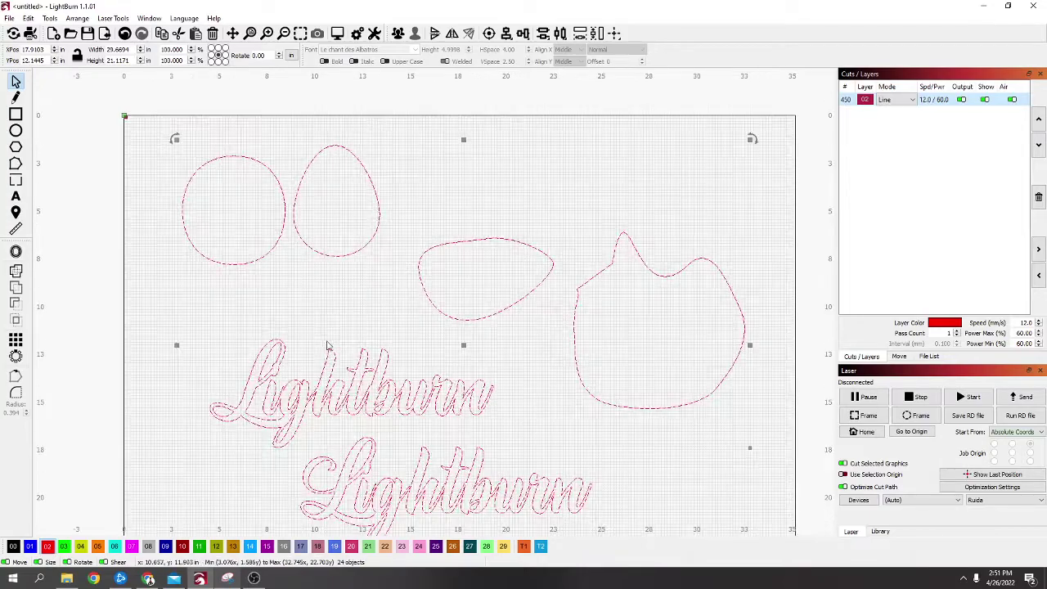
scroll(320, 284, "up", 1)
scroll(327, 283, "down", 1)
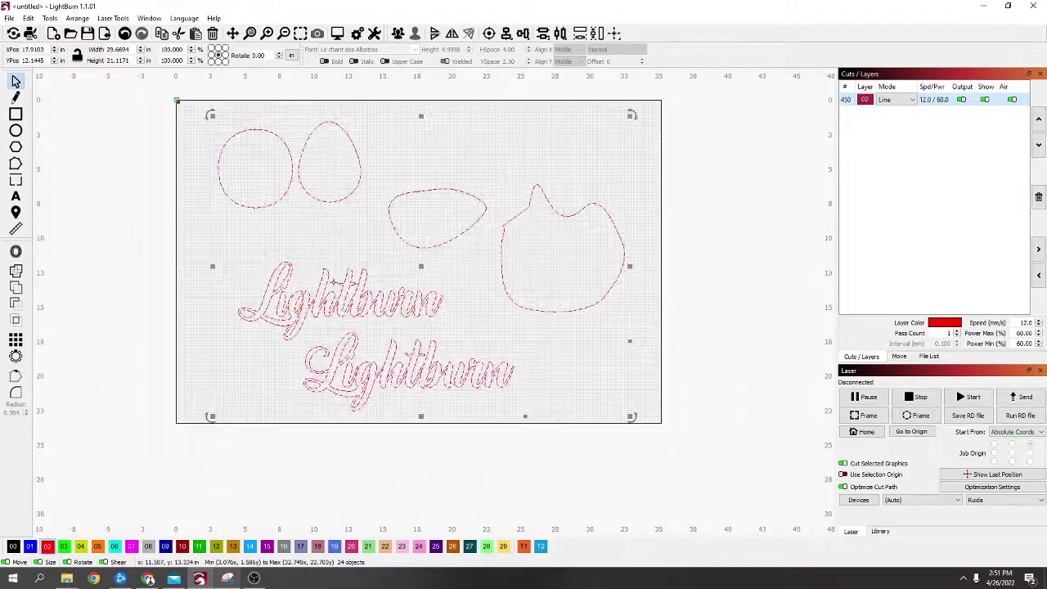